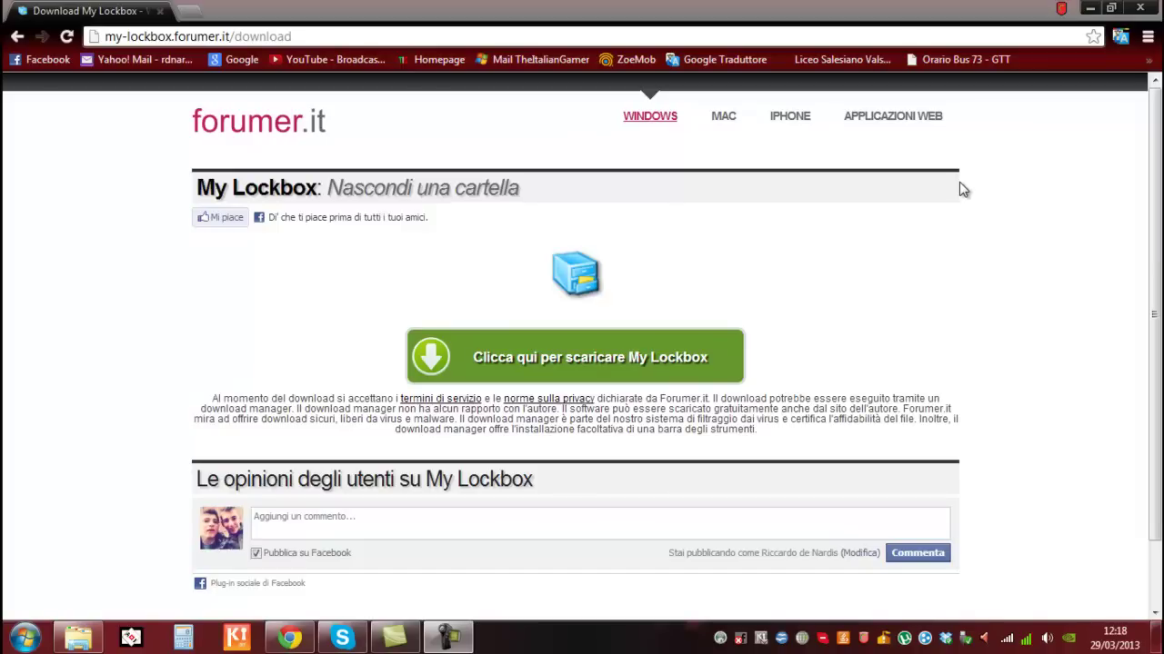
# Step: Minimize the browser and folder windows, and inspect the contents of the my-lockbox archive on the desktop
pyautogui.hotkey('ctrl', 'l')
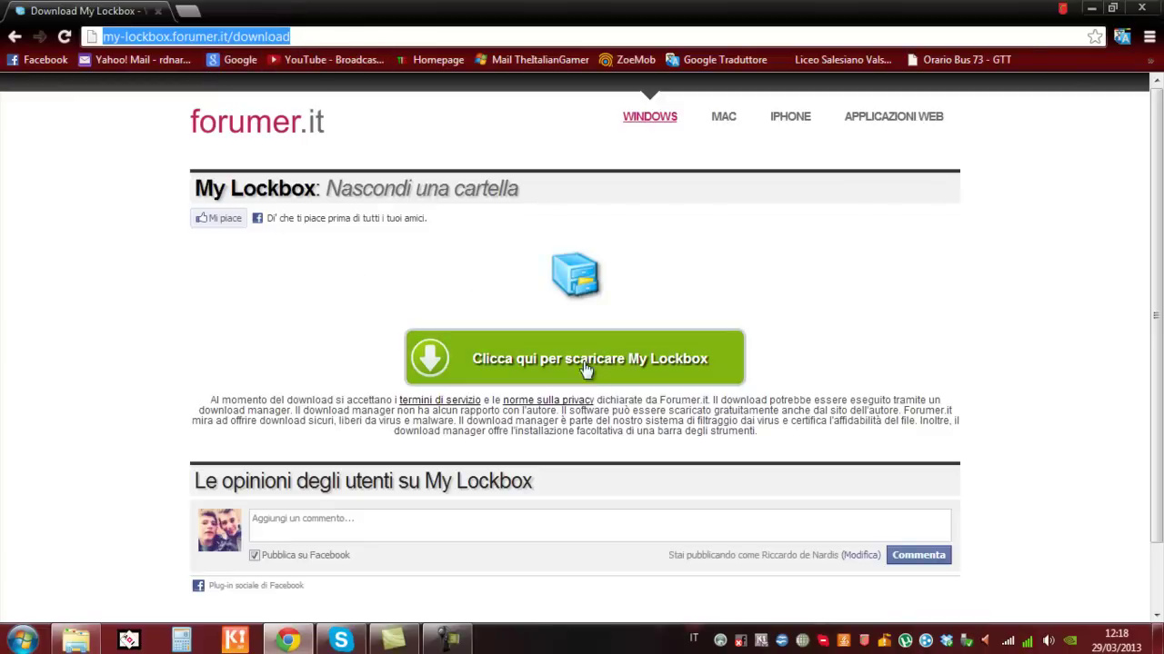
pyautogui.click(1092, 12)
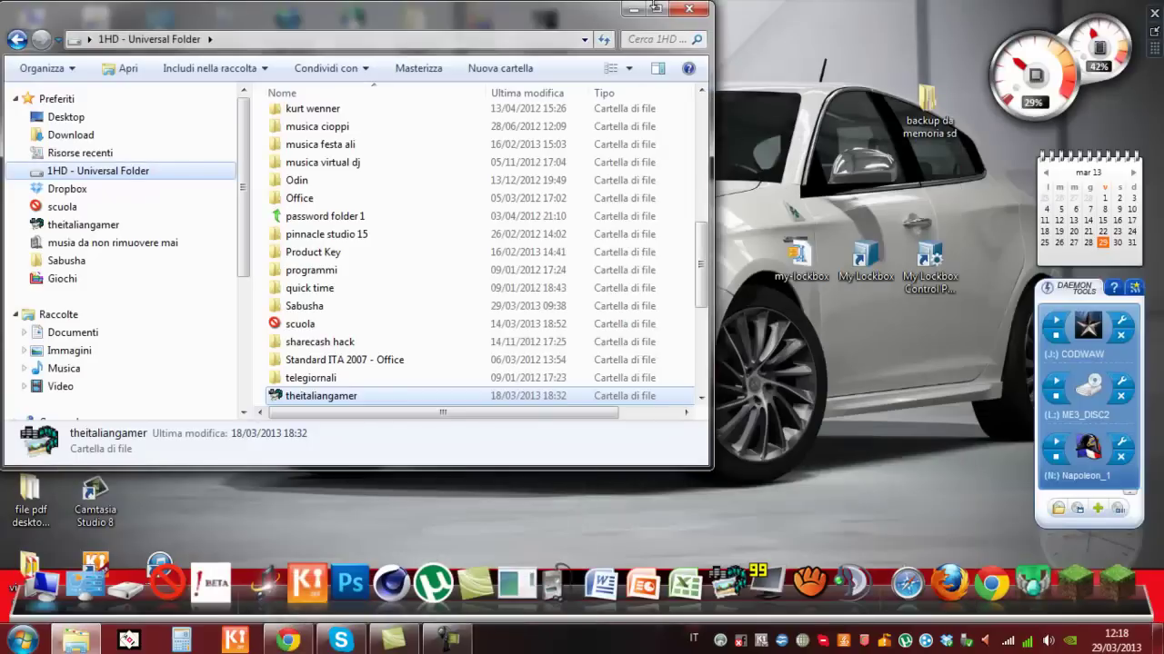
pyautogui.click(625, 11)
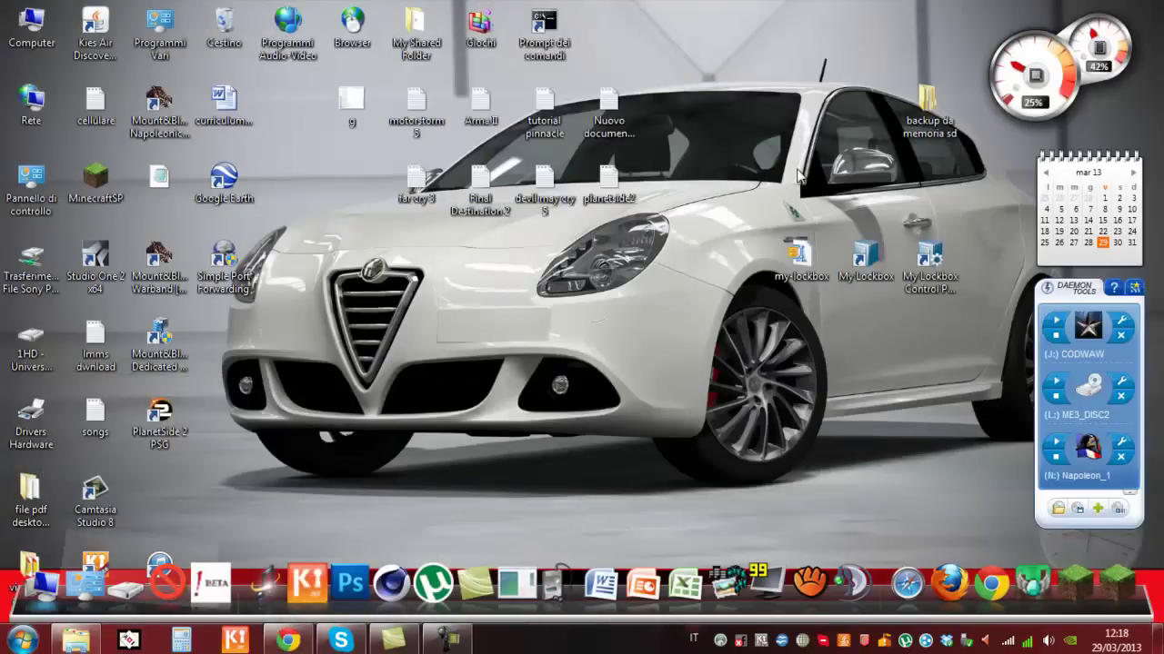
pyautogui.doubleClick(804, 259)
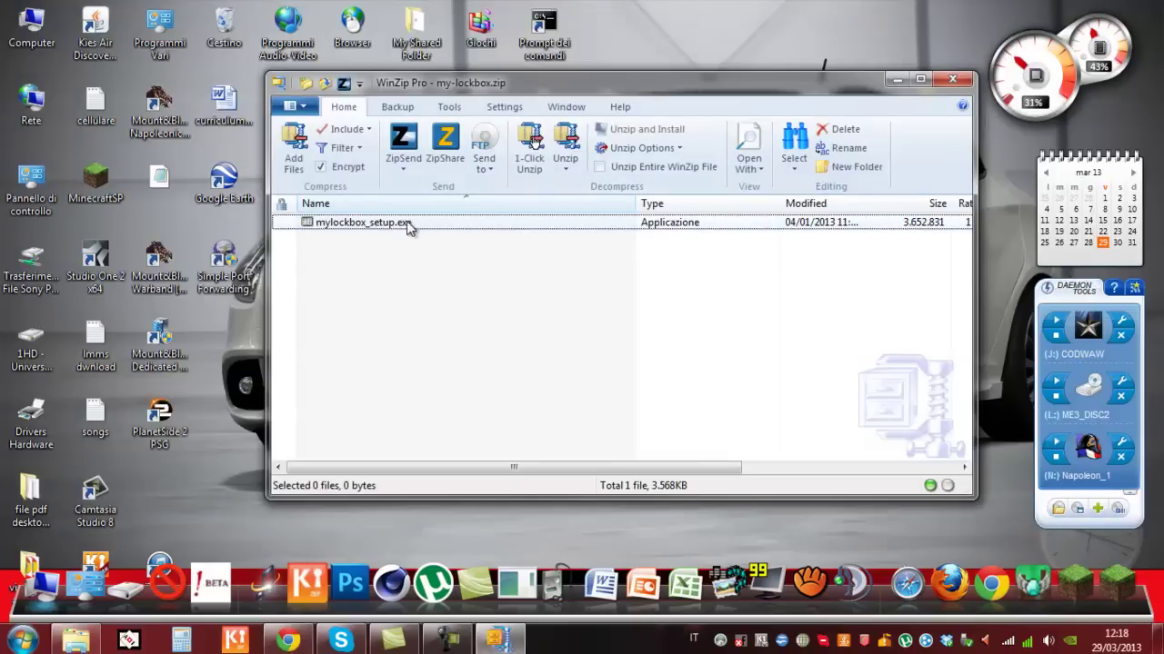
pyautogui.click(895, 83)
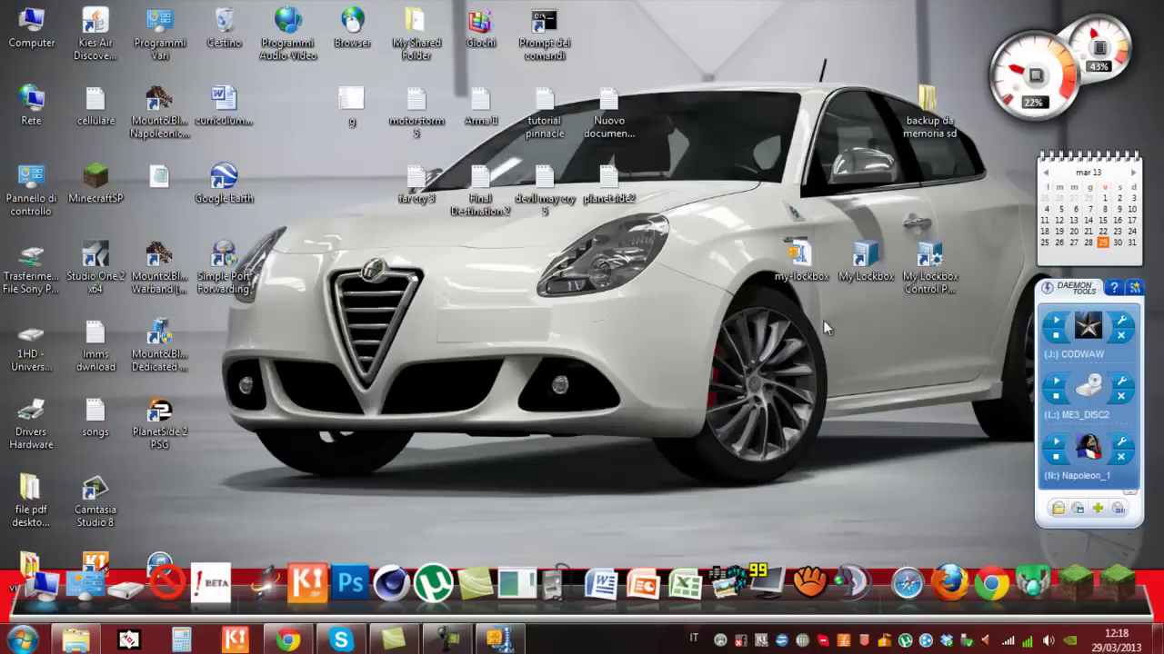
# Step: Separate the my-lockbox archive from the two My Lockbox shortcuts on the desktop, and close the archive window
pyautogui.moveTo(802, 266); pyautogui.dragTo(351, 264)
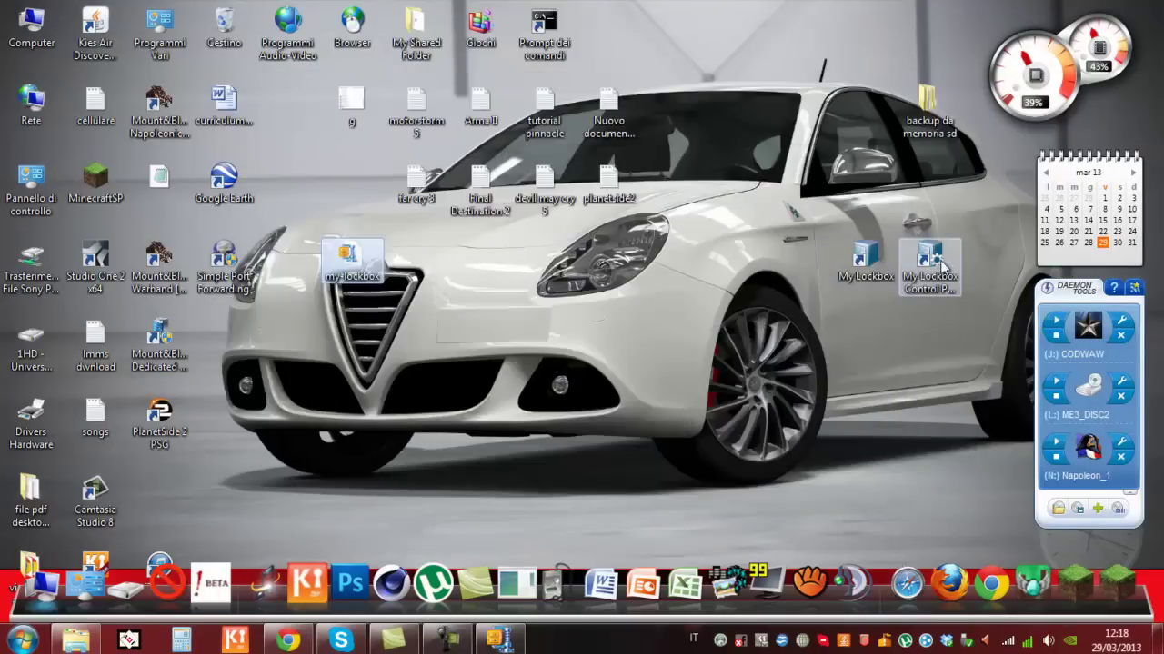
pyautogui.moveTo(975, 232); pyautogui.dragTo(618, 309)
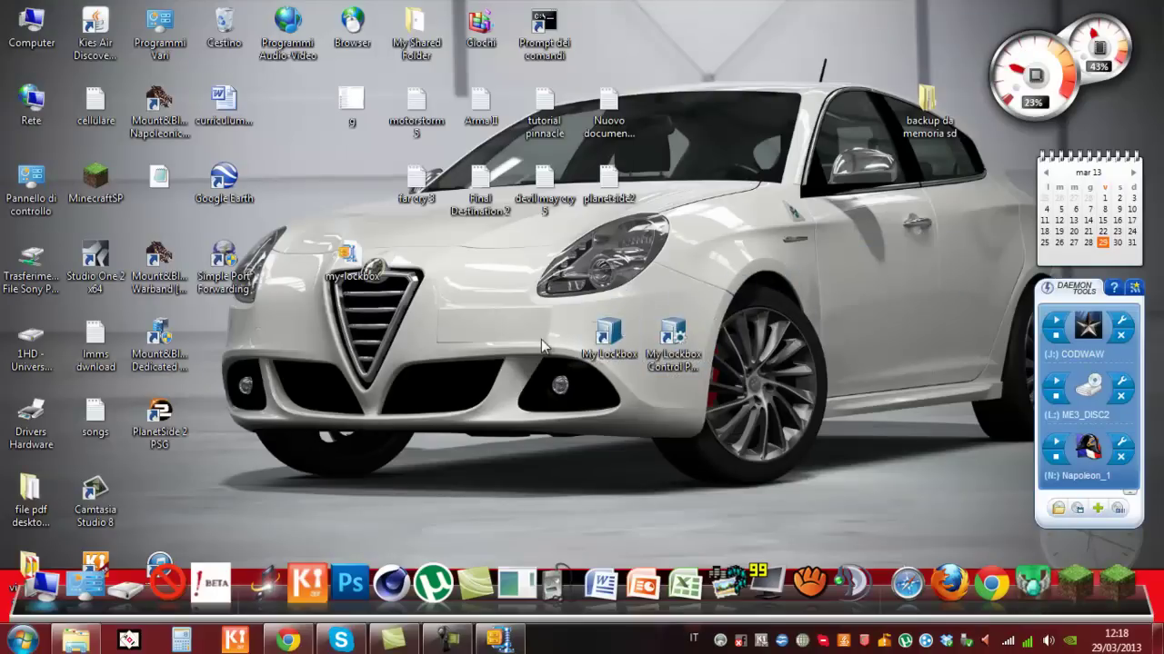
pyautogui.click(683, 342)
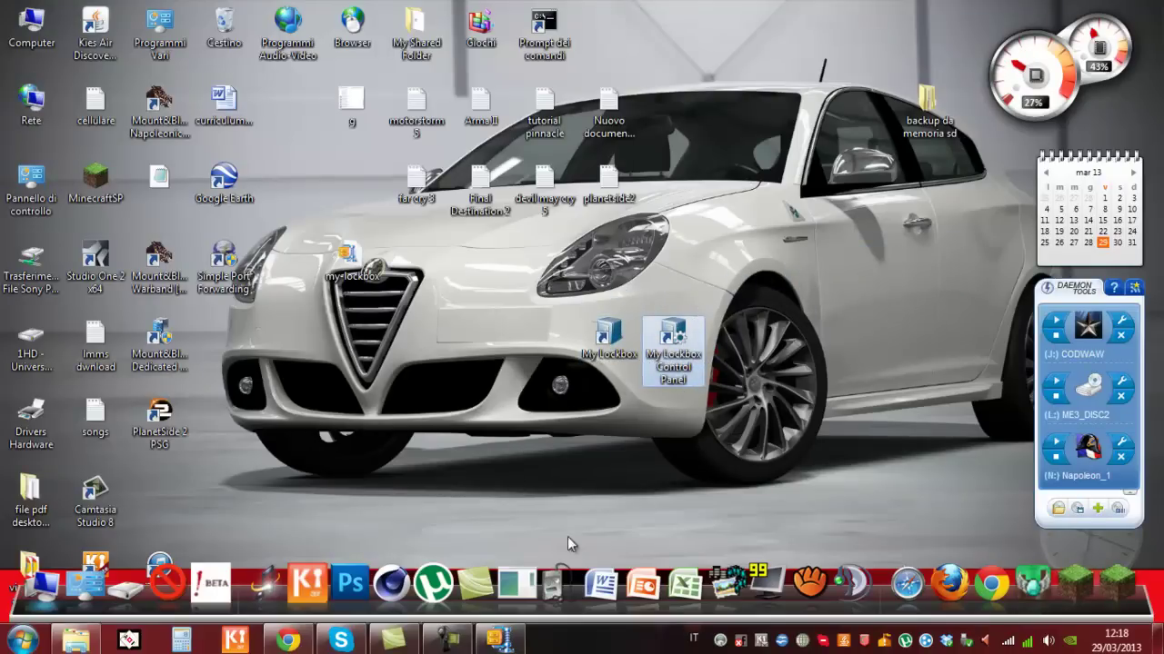
pyautogui.click(498, 641)
pyautogui.click(955, 80)
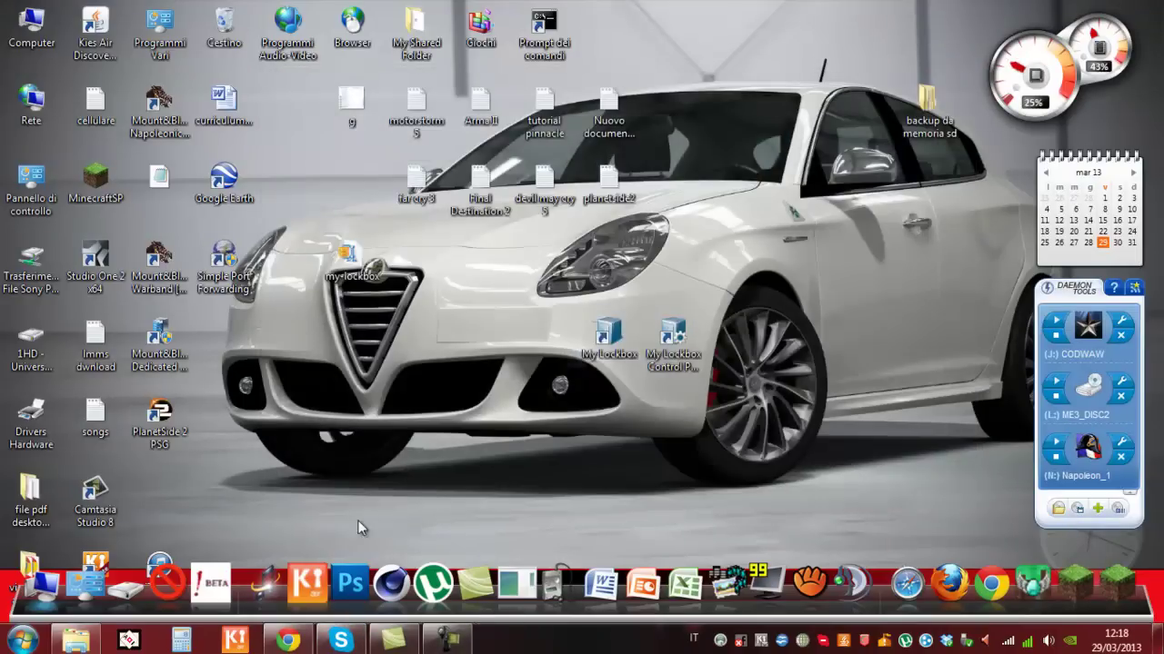
pyautogui.moveTo(570, 275); pyautogui.dragTo(738, 415)
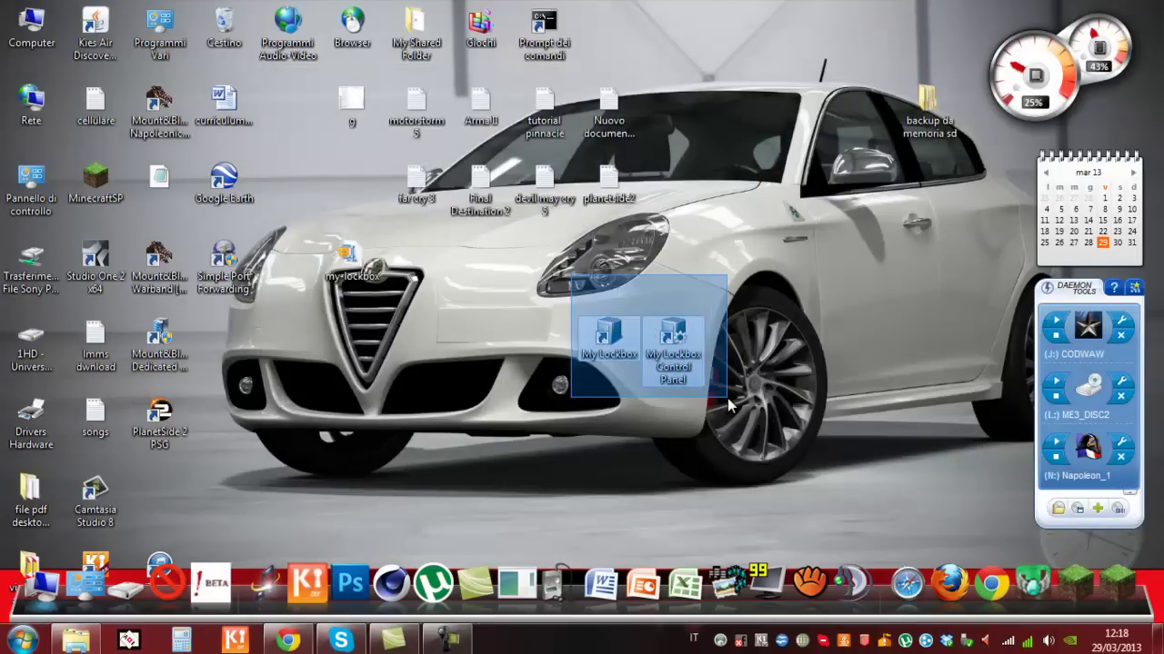
pyautogui.rightClick(738, 415)
pyautogui.click(796, 245)
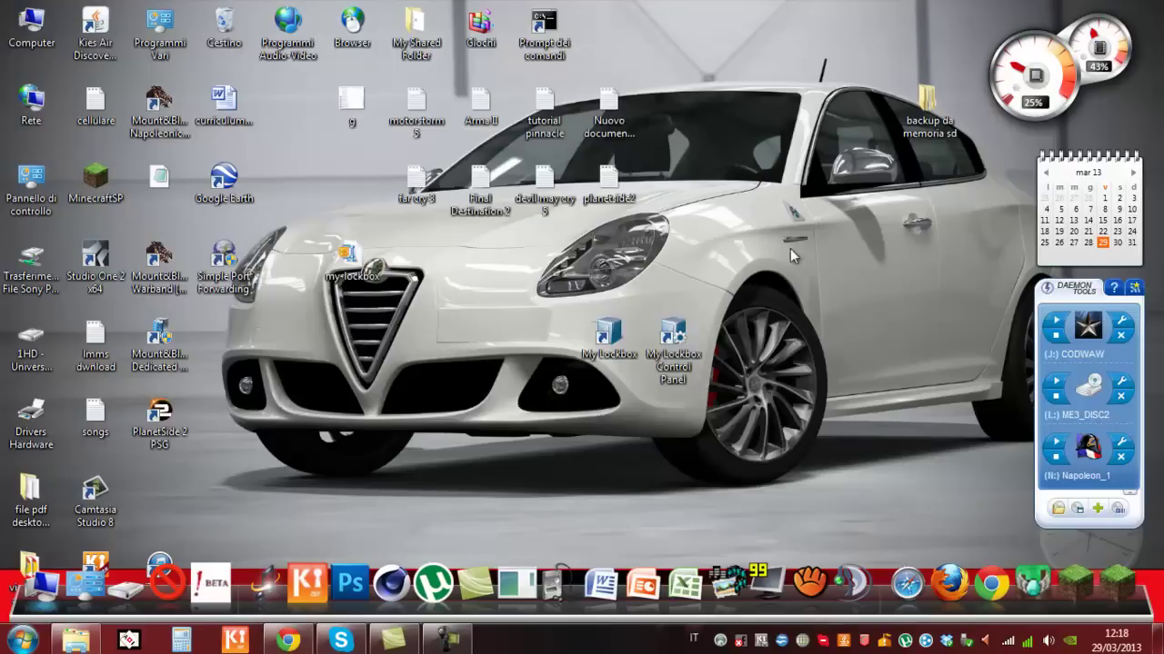
# Step: Run My Lockbox Control Panel as administrator and enter the lockbox password
pyautogui.click(689, 336)
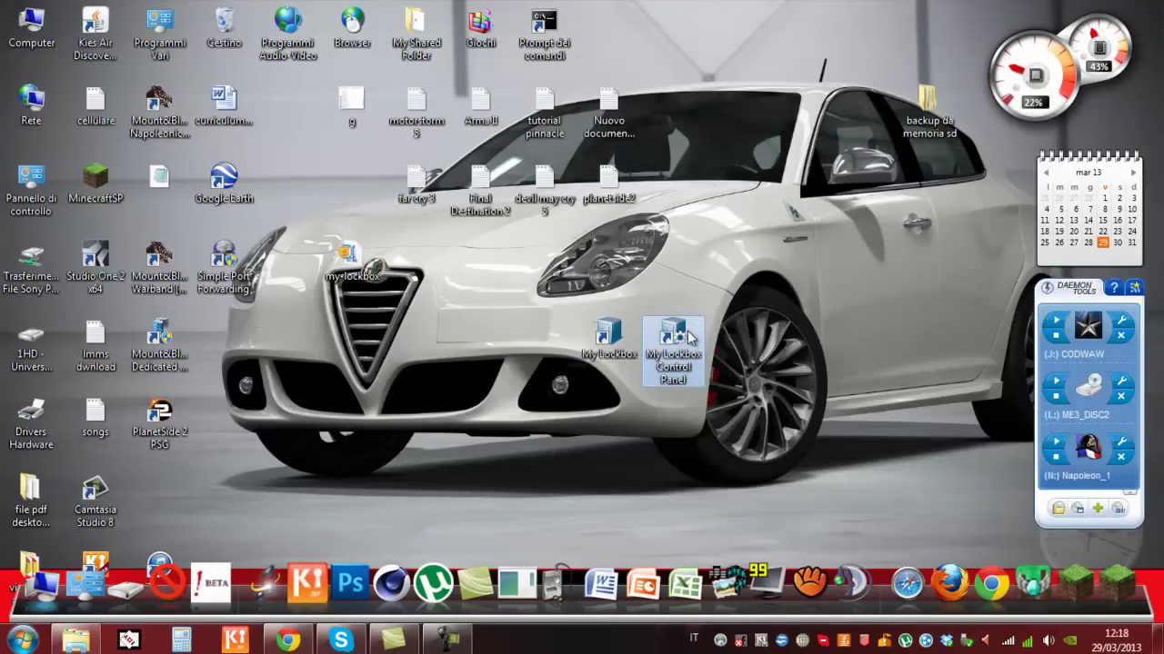
pyautogui.rightClick(678, 347)
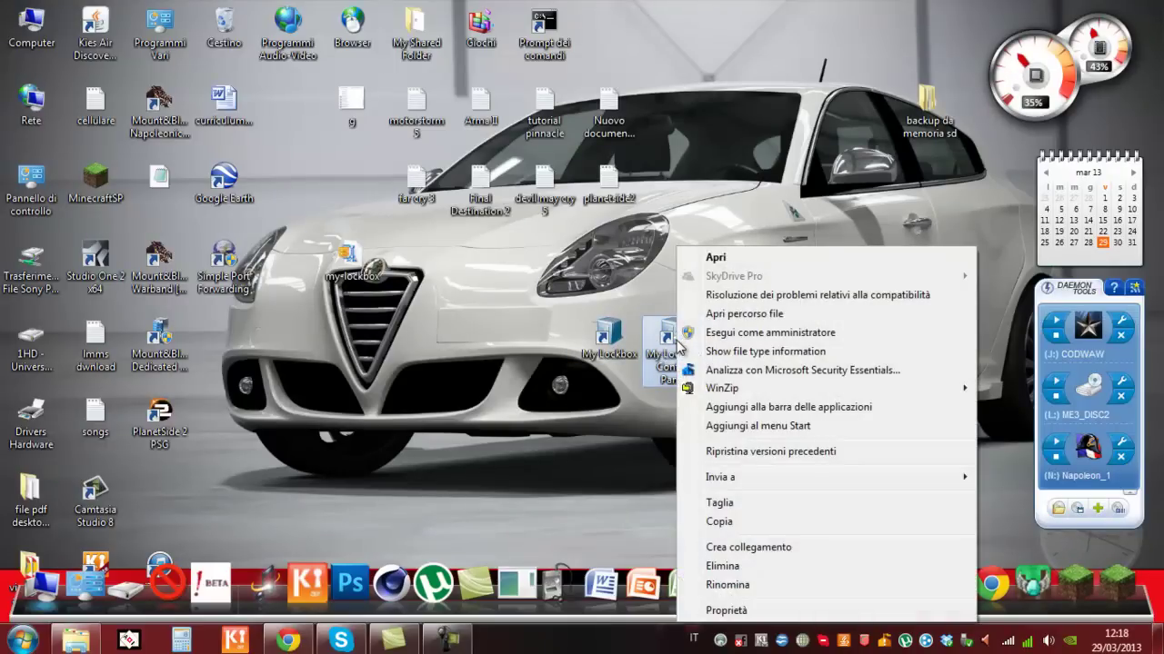
pyautogui.click(726, 335)
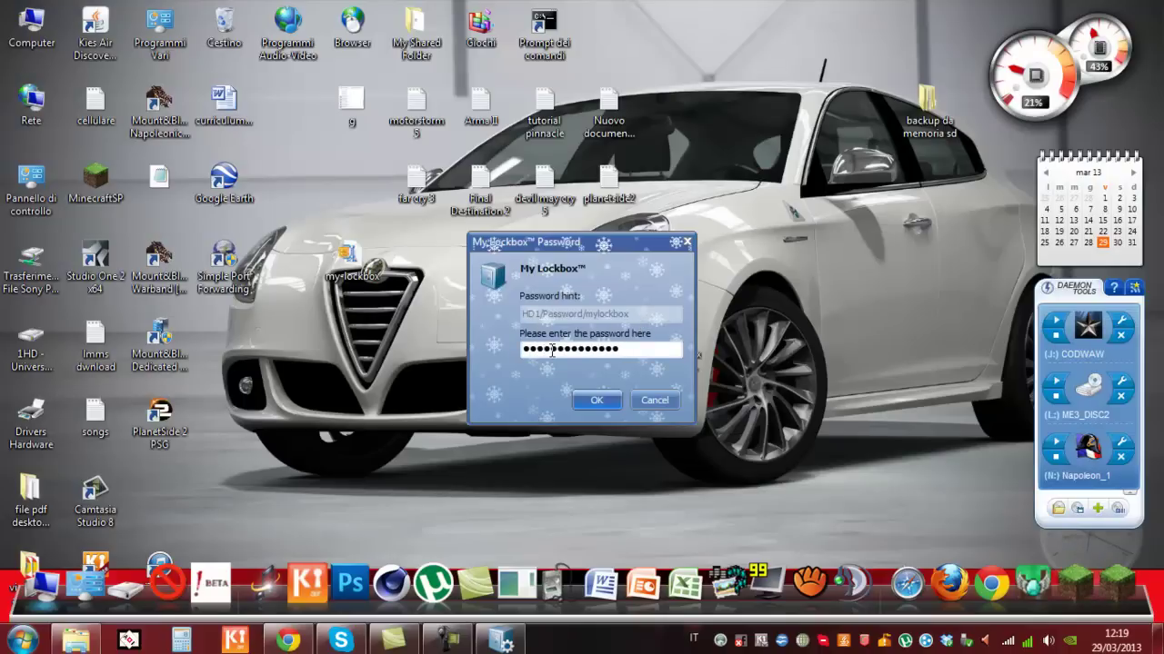
pyautogui.press('Return')
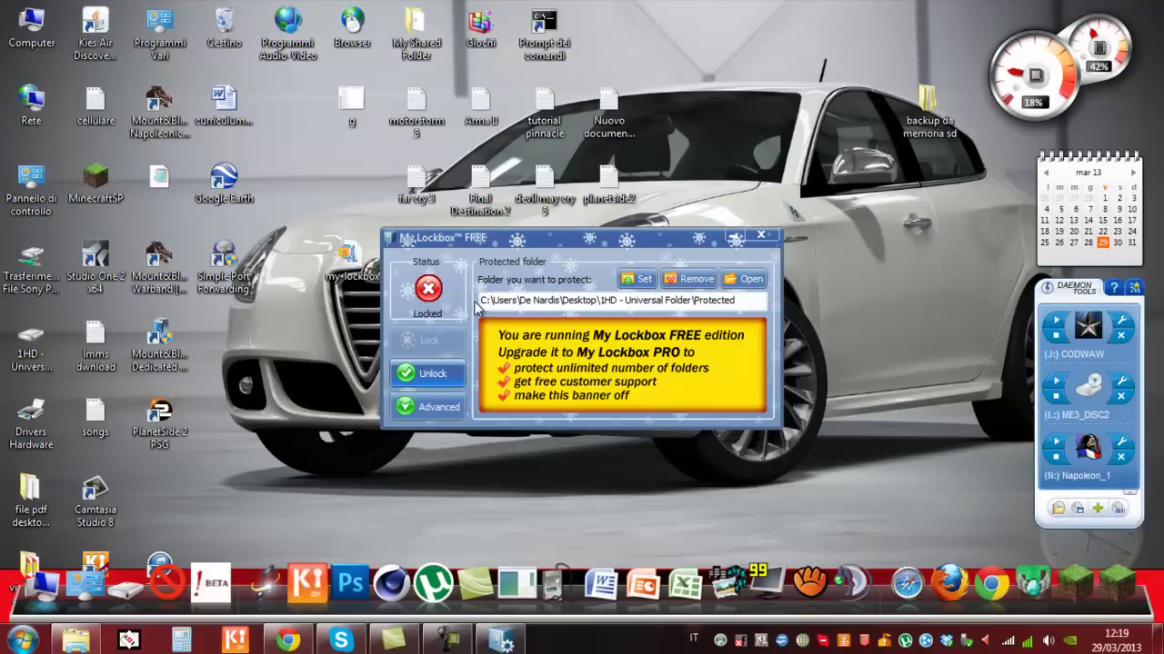
# Step: Compare the protected folder path with the refreshed 1HD - Universal Folder listing, looking for the Protected folder
pyautogui.moveTo(482, 301); pyautogui.dragTo(732, 299)
pyautogui.click(741, 300)
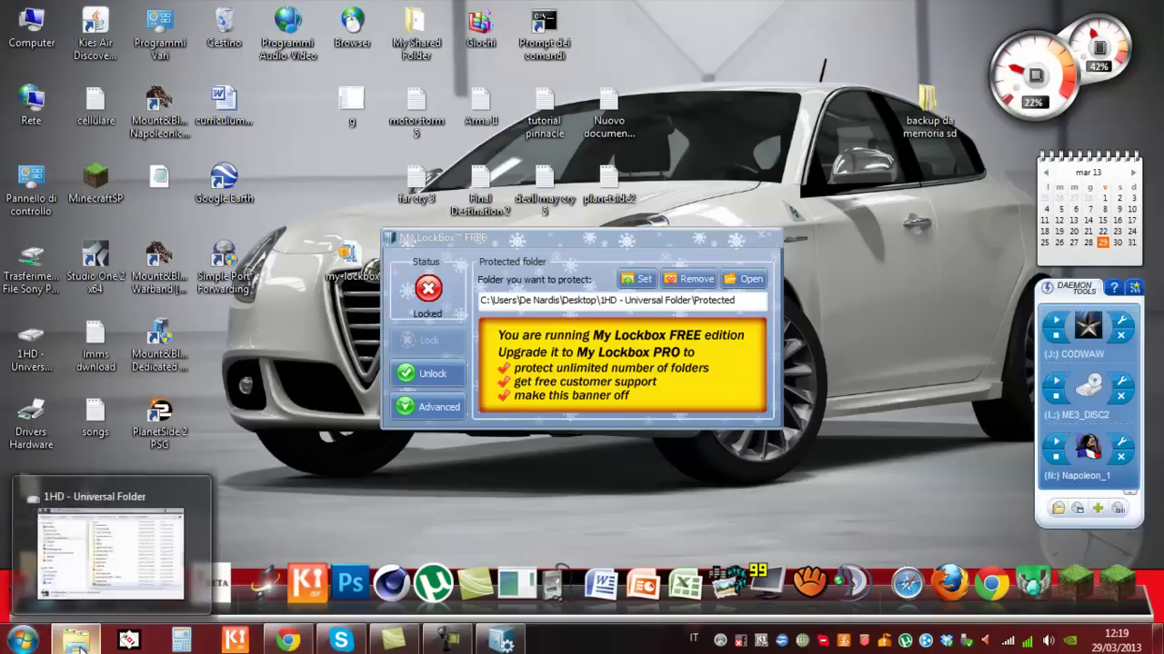
pyautogui.click(79, 649)
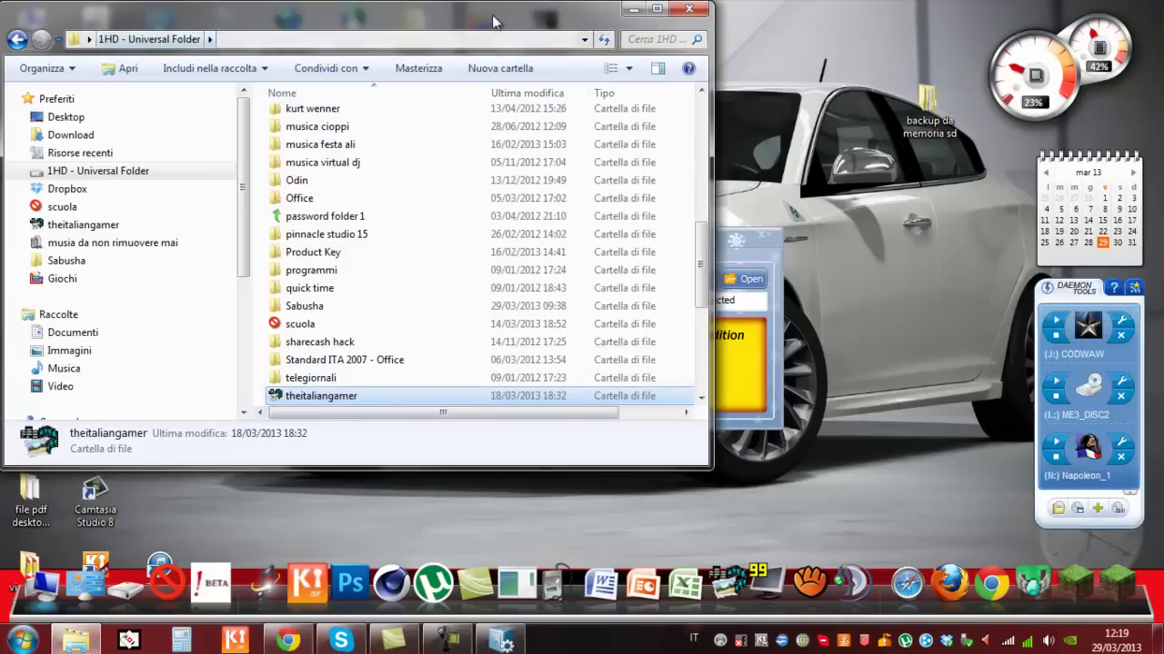
pyautogui.click(500, 641)
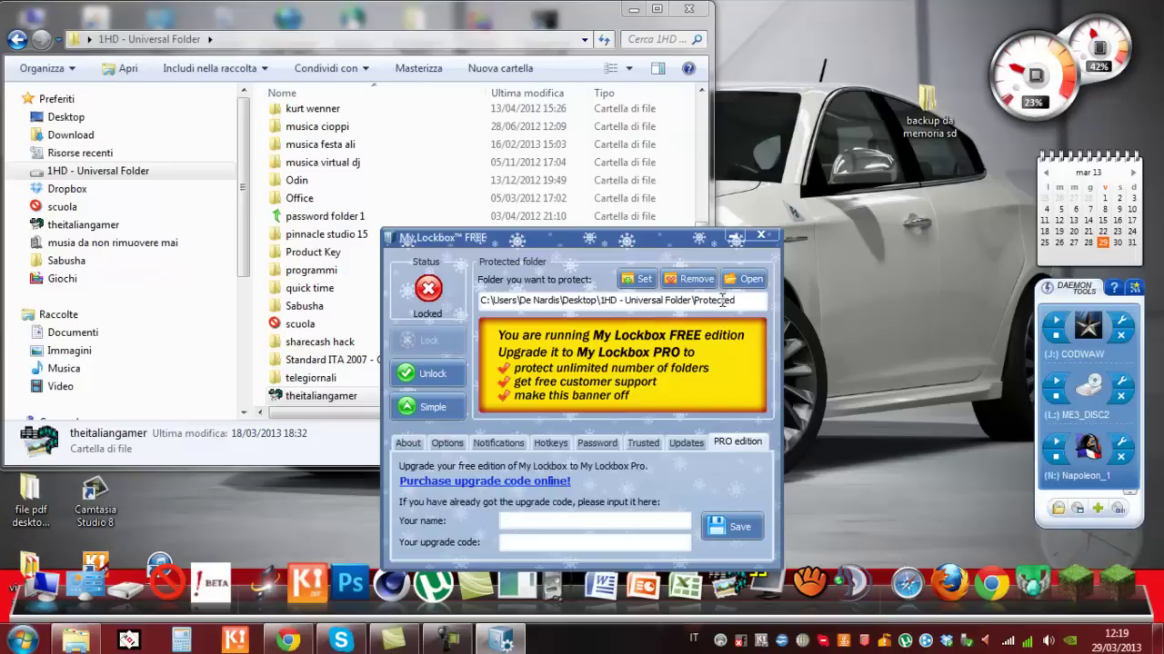
pyautogui.click(459, 31)
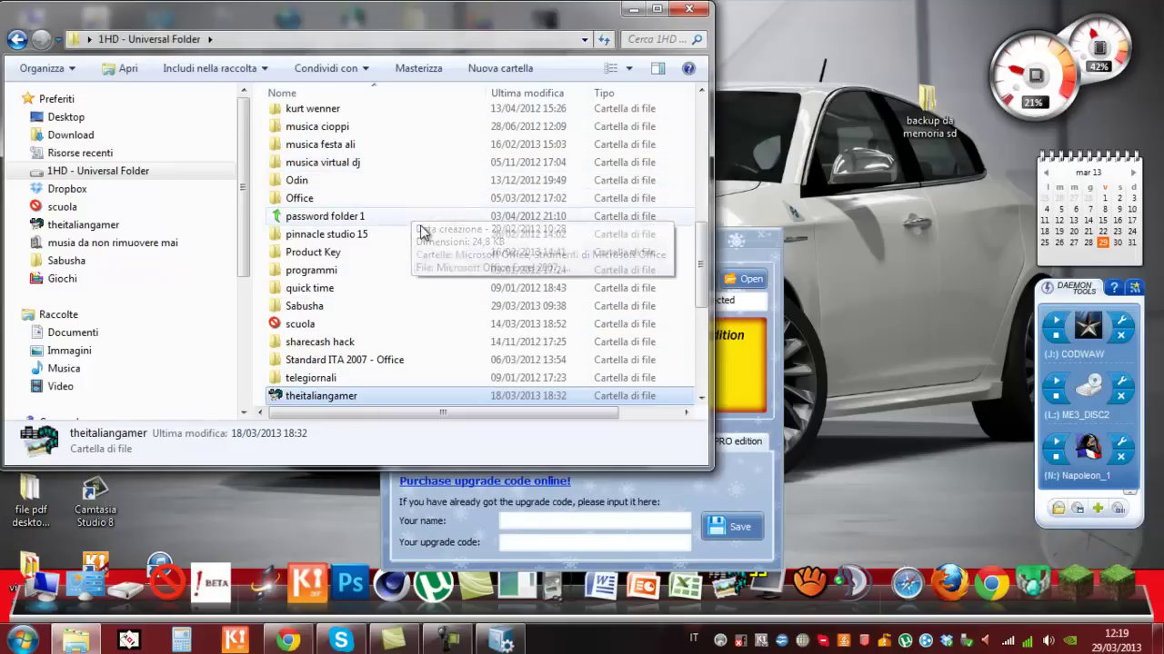
pyautogui.rightClick(257, 246)
pyautogui.click(319, 307)
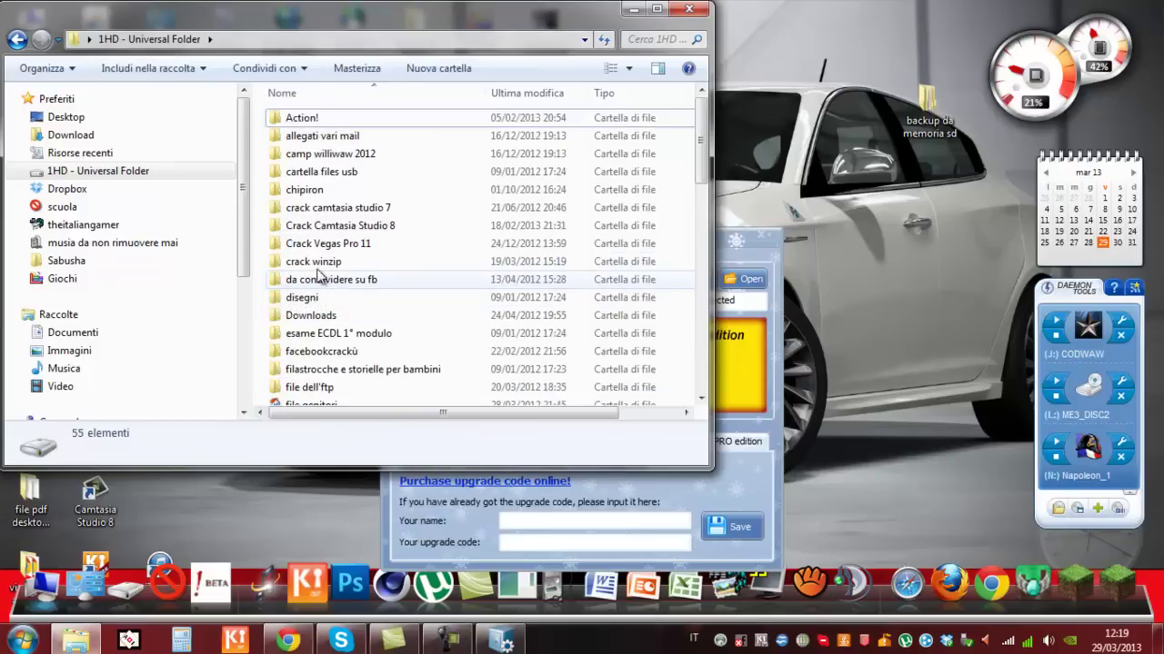
pyautogui.scroll(-4, 331, 252)
pyautogui.scroll(-4, 361, 293)
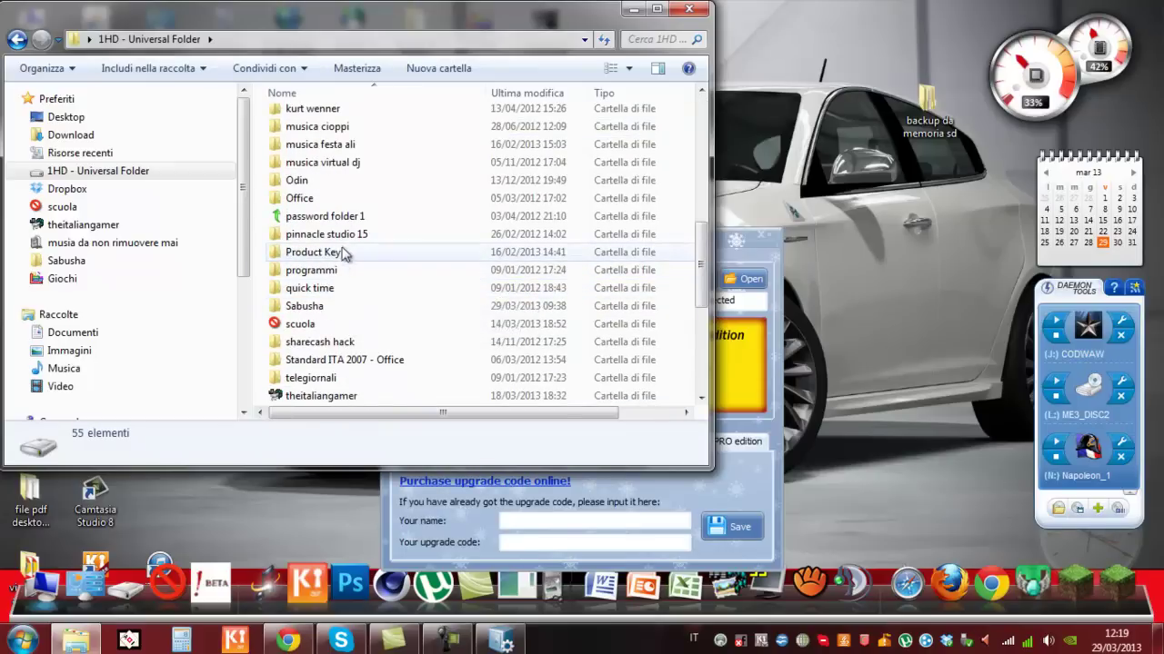
pyautogui.click(634, 9)
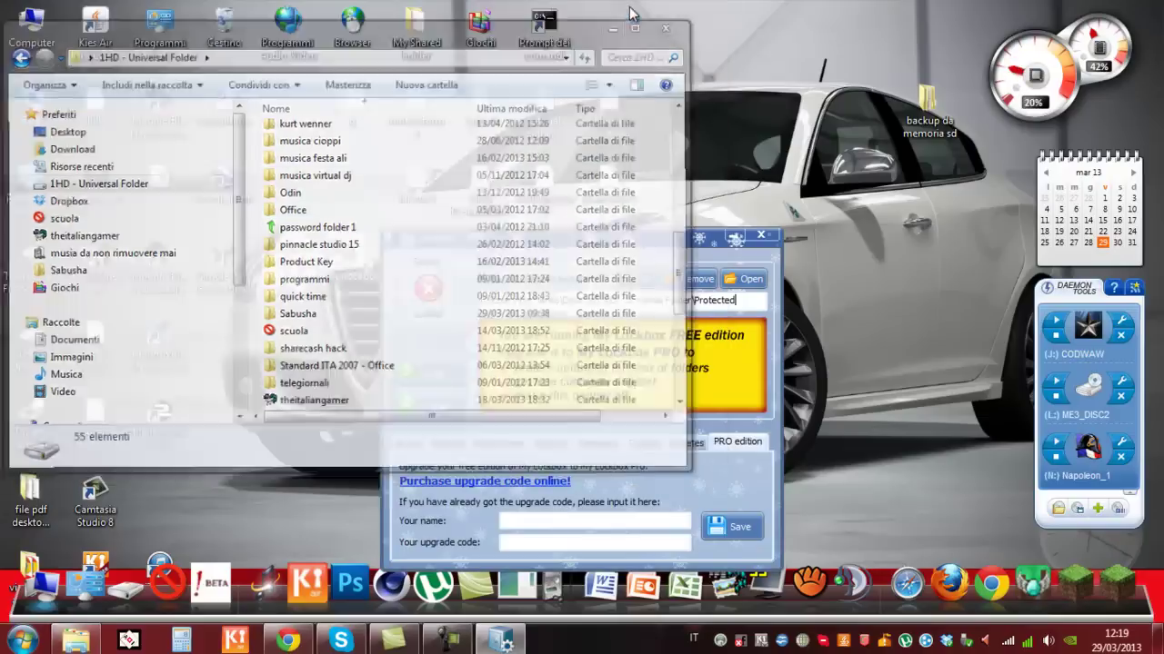
# Step: View the folder picker for setting another protected folder and dismiss it without choosing one
pyautogui.moveTo(607, 239); pyautogui.dragTo(634, 180)
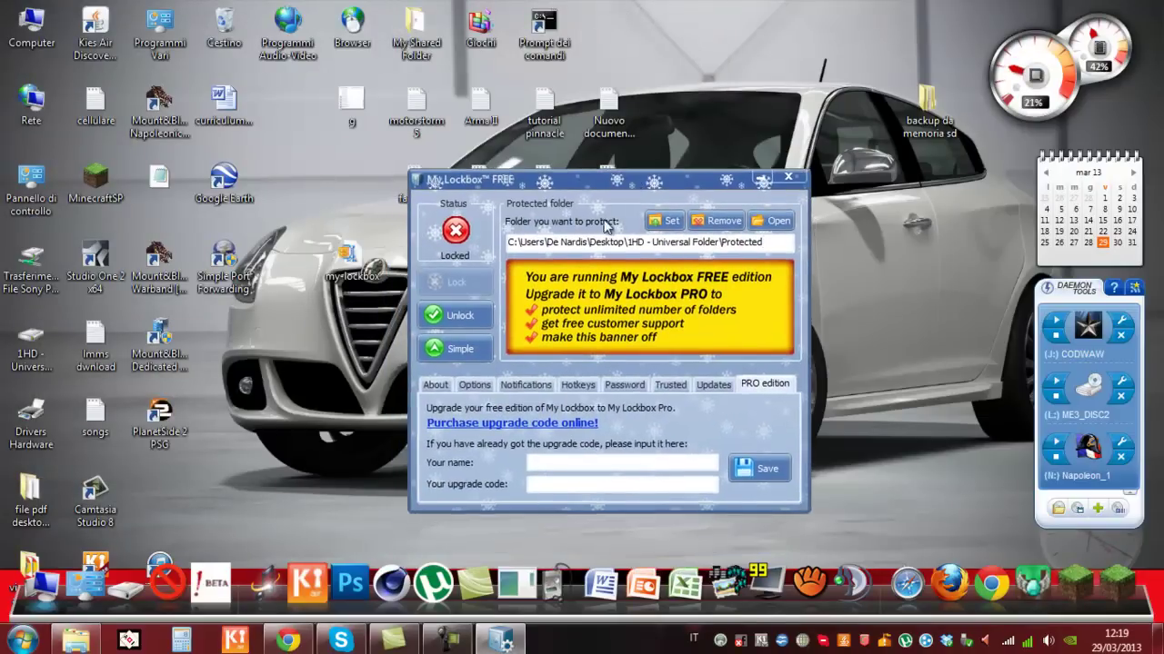
pyautogui.click(670, 222)
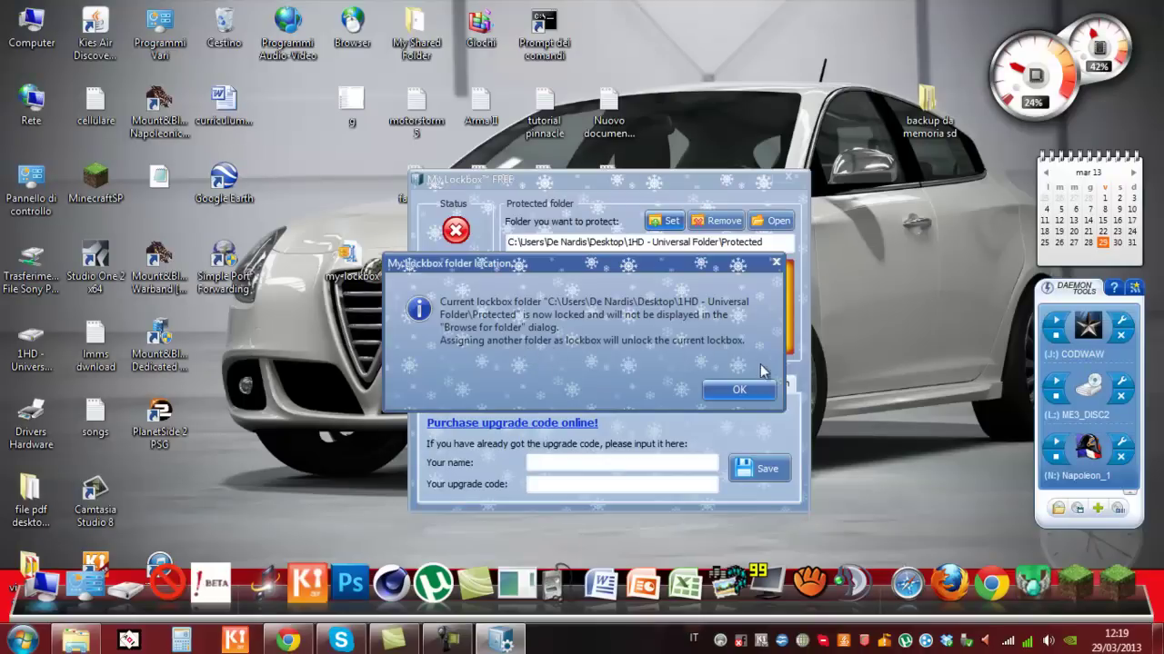
pyautogui.click(742, 393)
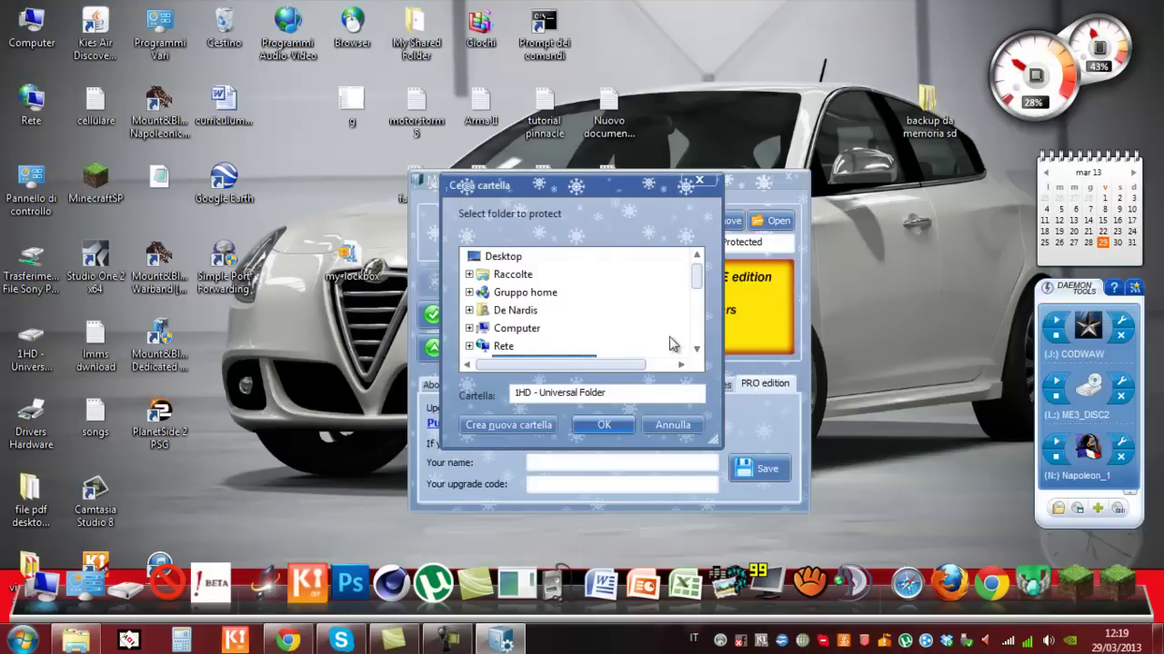
pyautogui.click(675, 427)
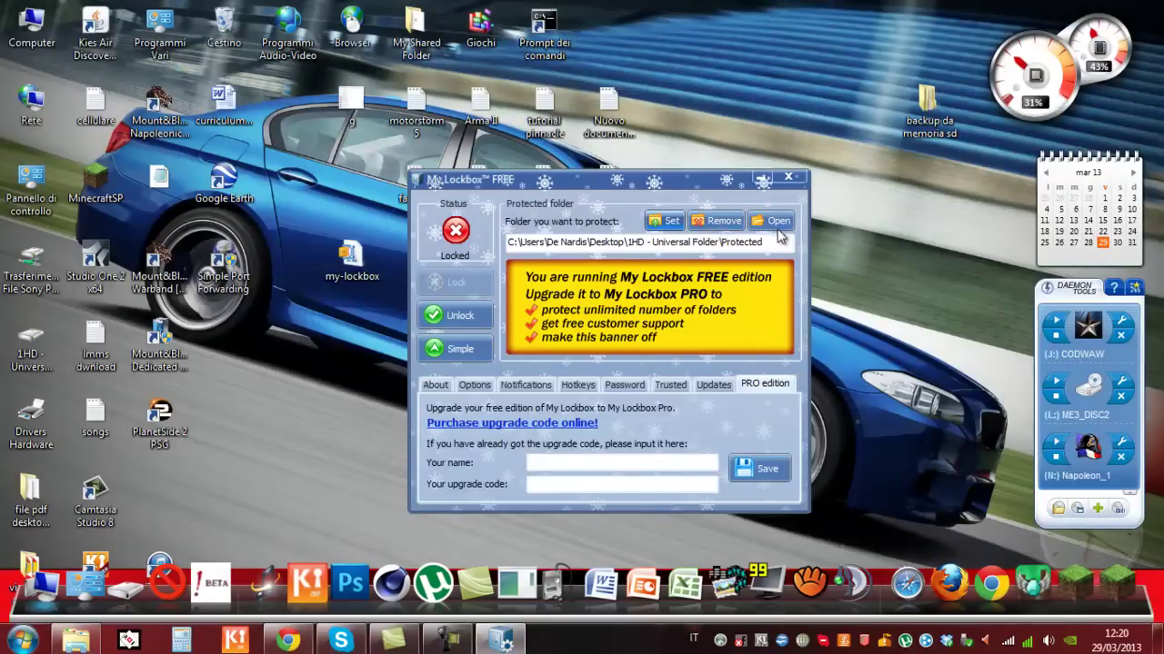
# Step: Open the Protected folder from My Lockbox, view the Nuovo documento di testo file, and close both windows
pyautogui.click(777, 222)
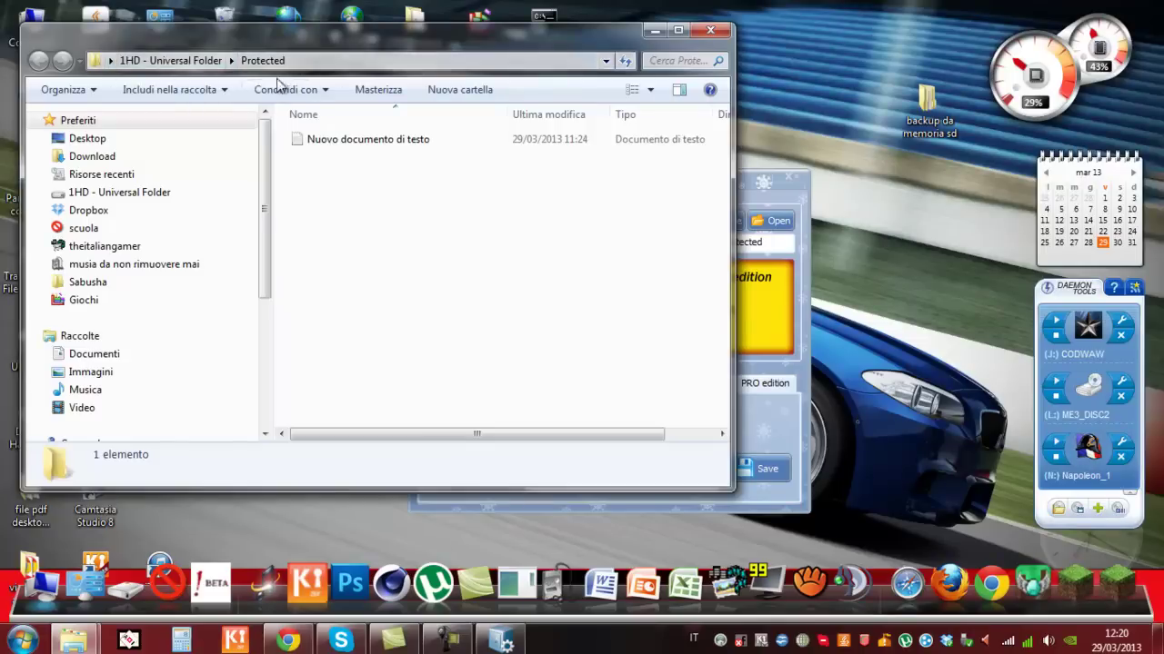
pyautogui.doubleClick(423, 140)
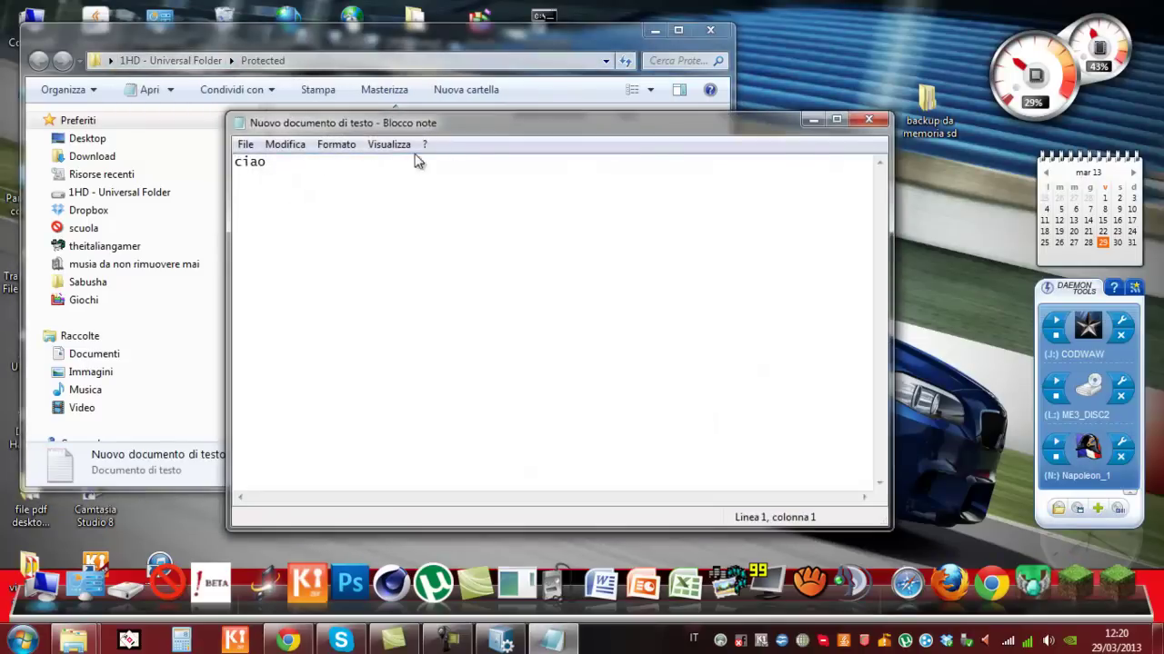
pyautogui.click(868, 120)
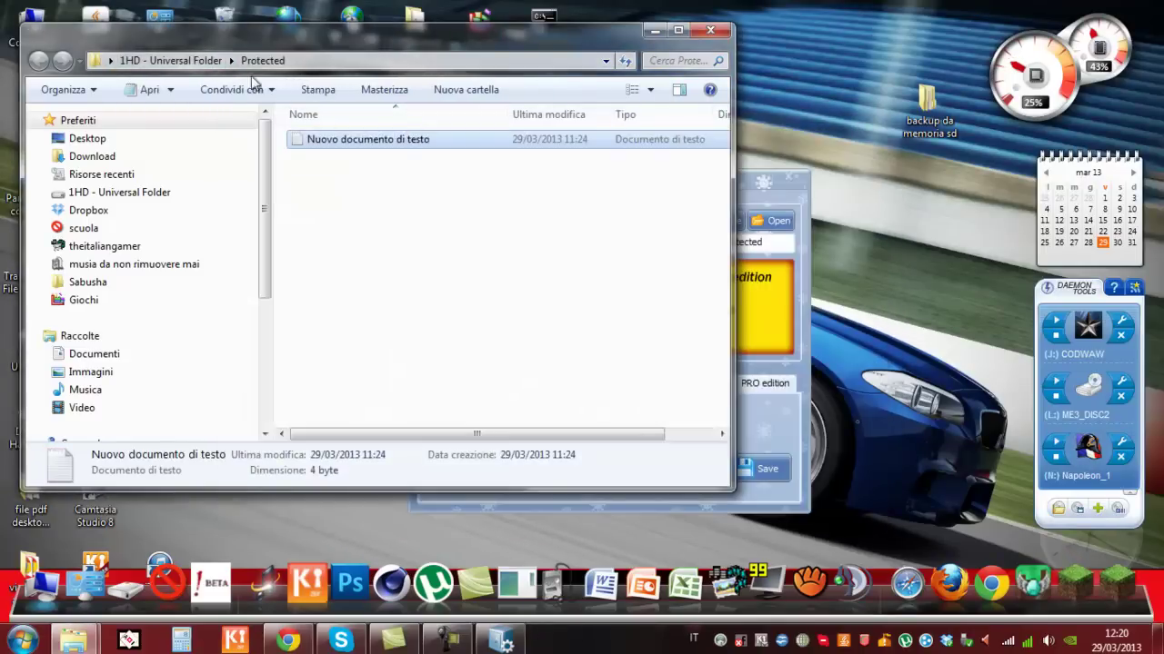
pyautogui.click(710, 30)
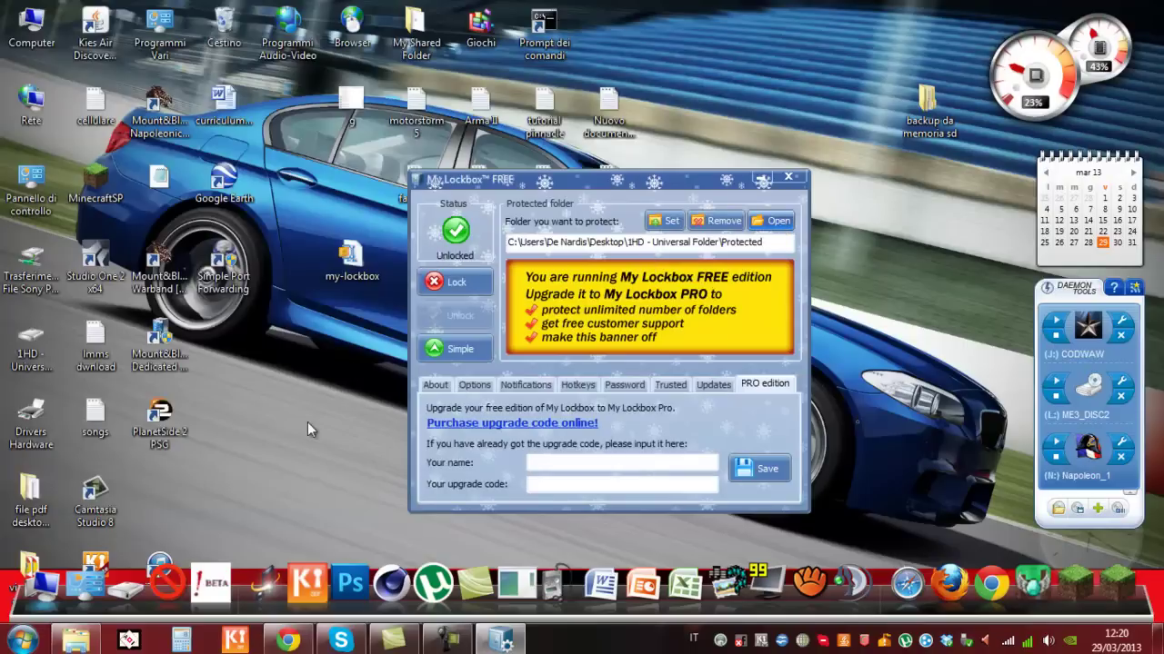
# Step: Check that the Protected folder in 1HD - Universal Folder can be opened, and close the folder window
pyautogui.moveTo(77, 641)
pyautogui.click(109, 544)
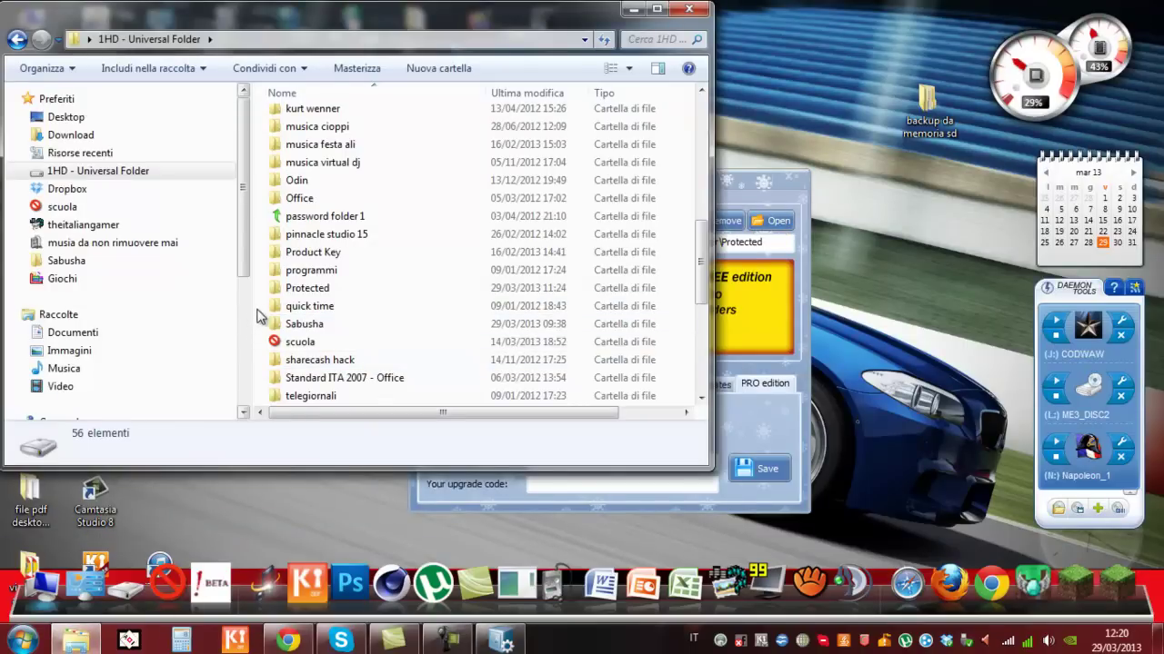
pyautogui.click(318, 289)
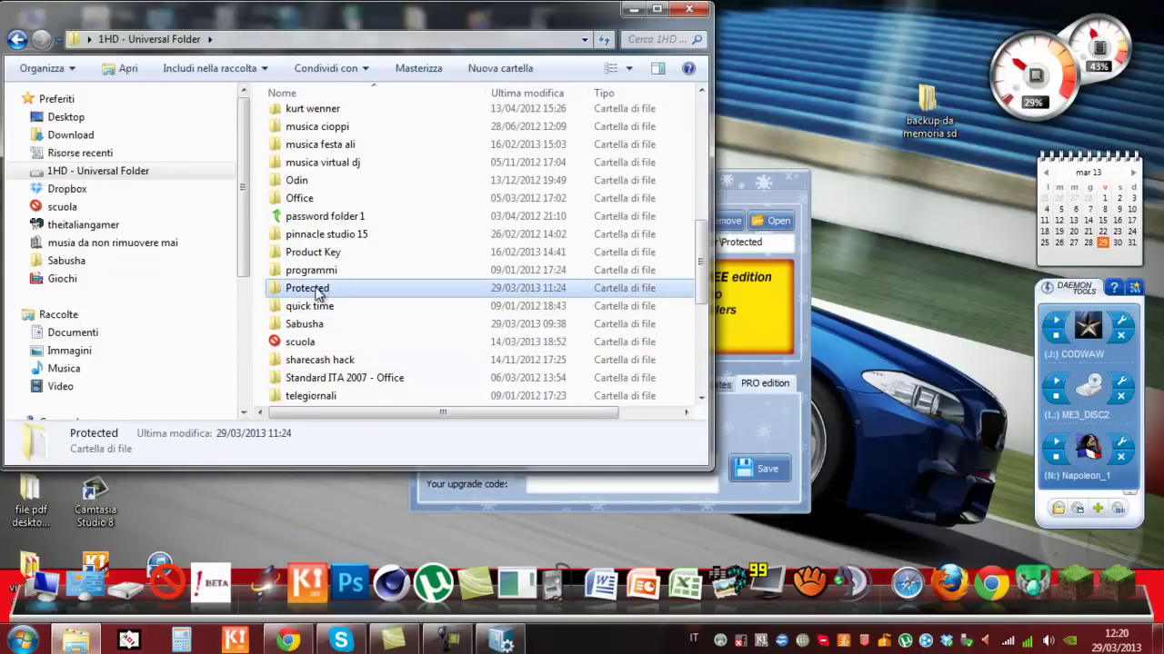
pyautogui.doubleClick(449, 294)
pyautogui.click(689, 9)
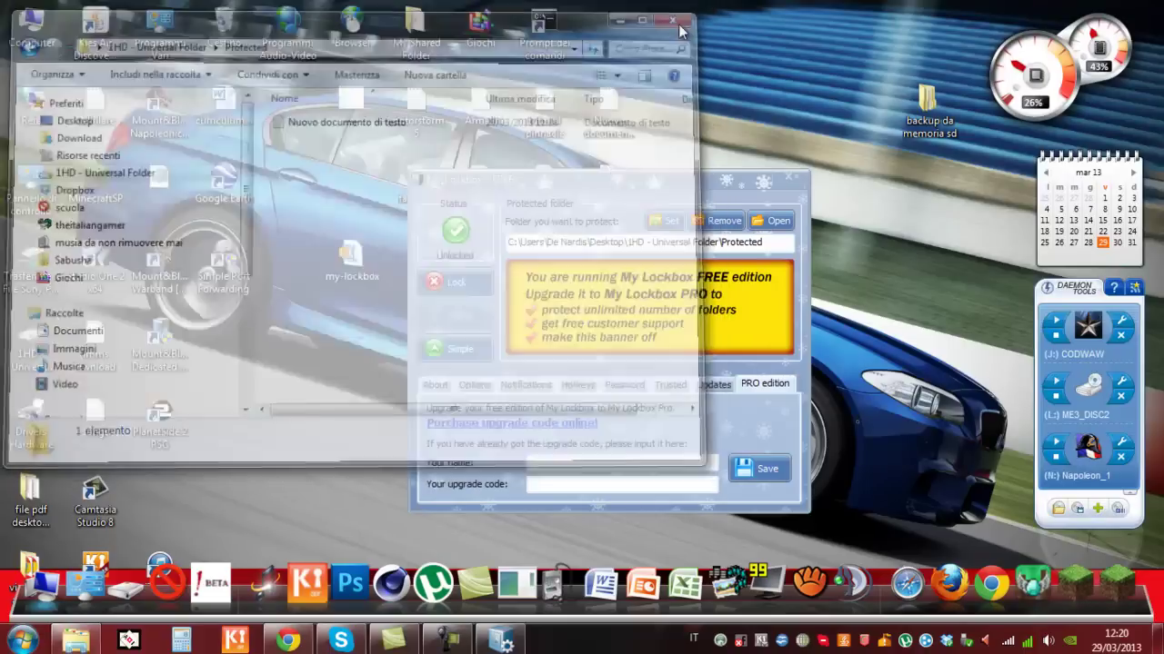
# Step: Lock the protected folder again and collapse the advanced settings
pyautogui.click(472, 287)
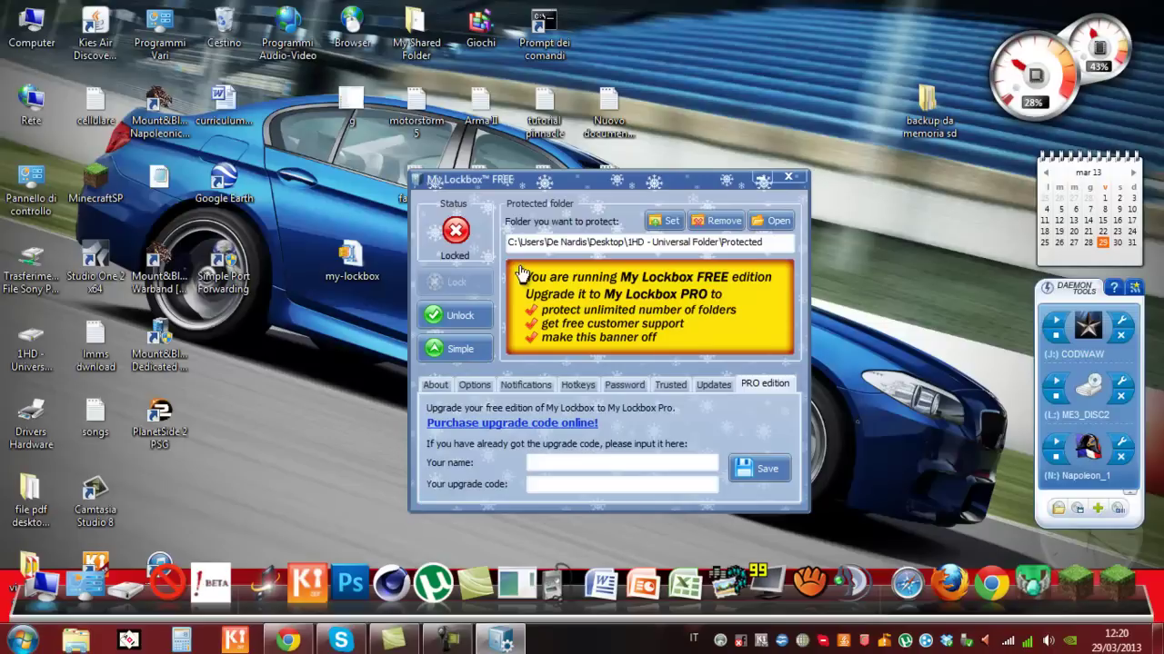
pyautogui.click(457, 350)
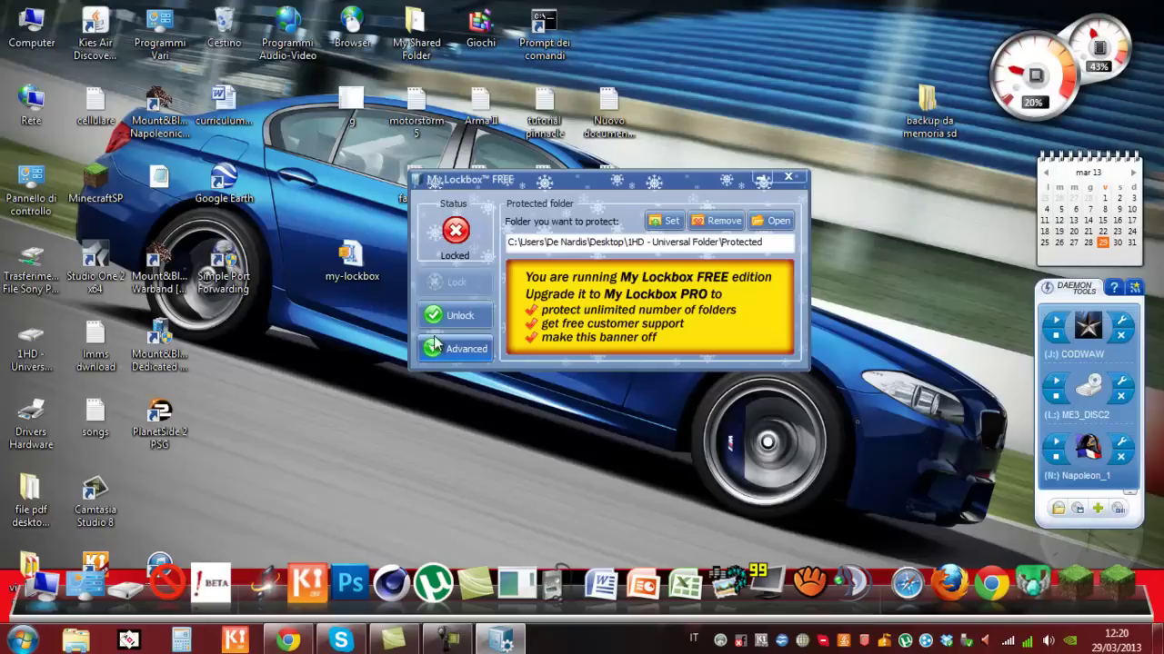
# Step: Unlock the protected folder and lock it again
pyautogui.click(456, 316)
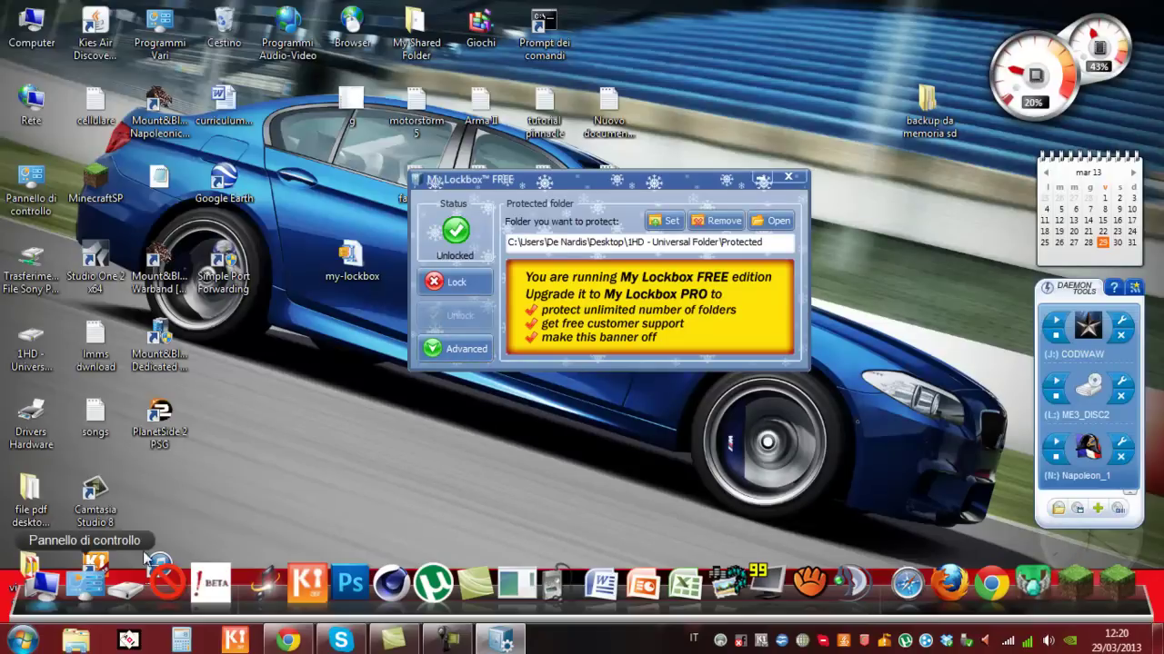
pyautogui.click(454, 282)
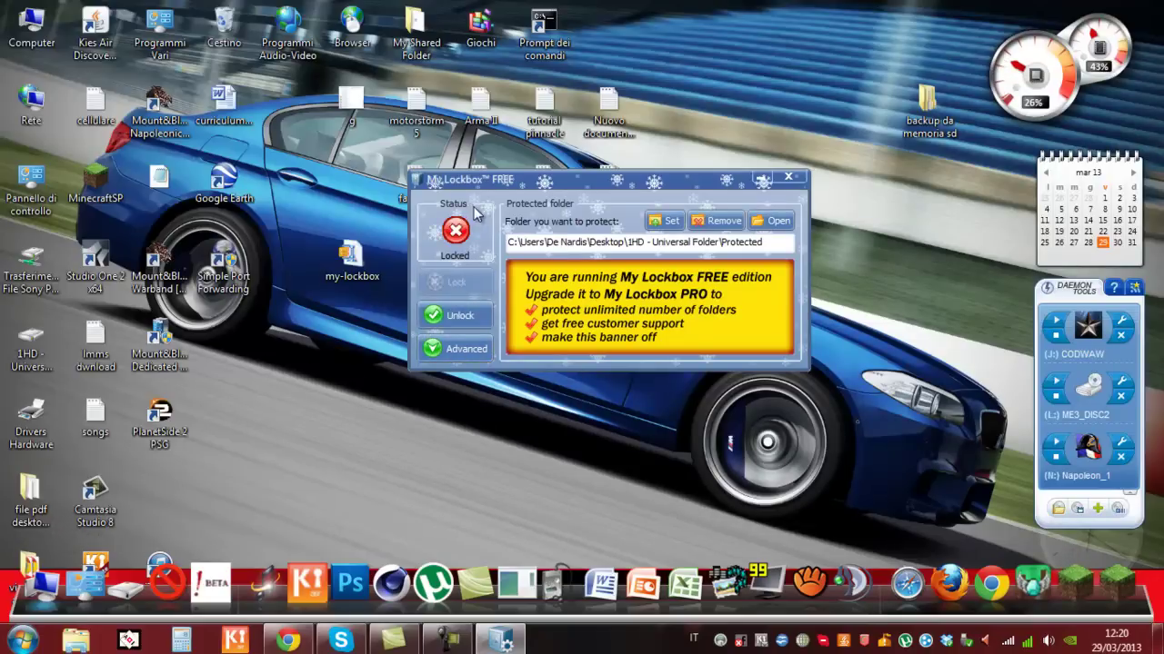
# Step: Expand the advanced settings and try the OfficeDark and Wood skins in the options without saving
pyautogui.click(457, 354)
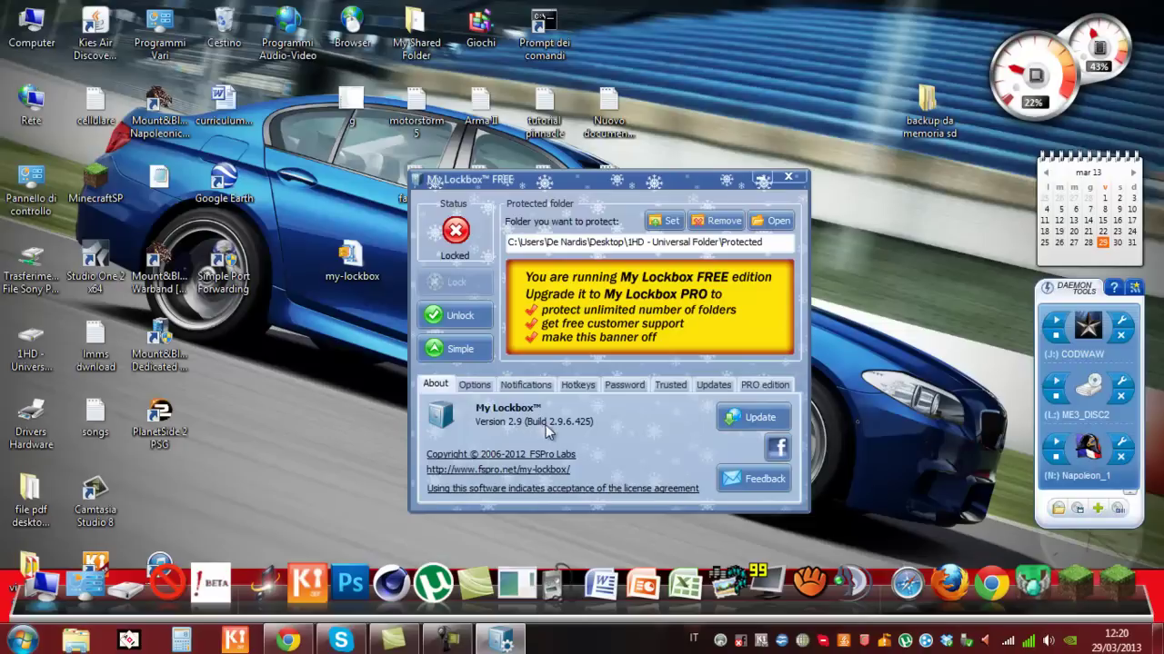
pyautogui.click(469, 384)
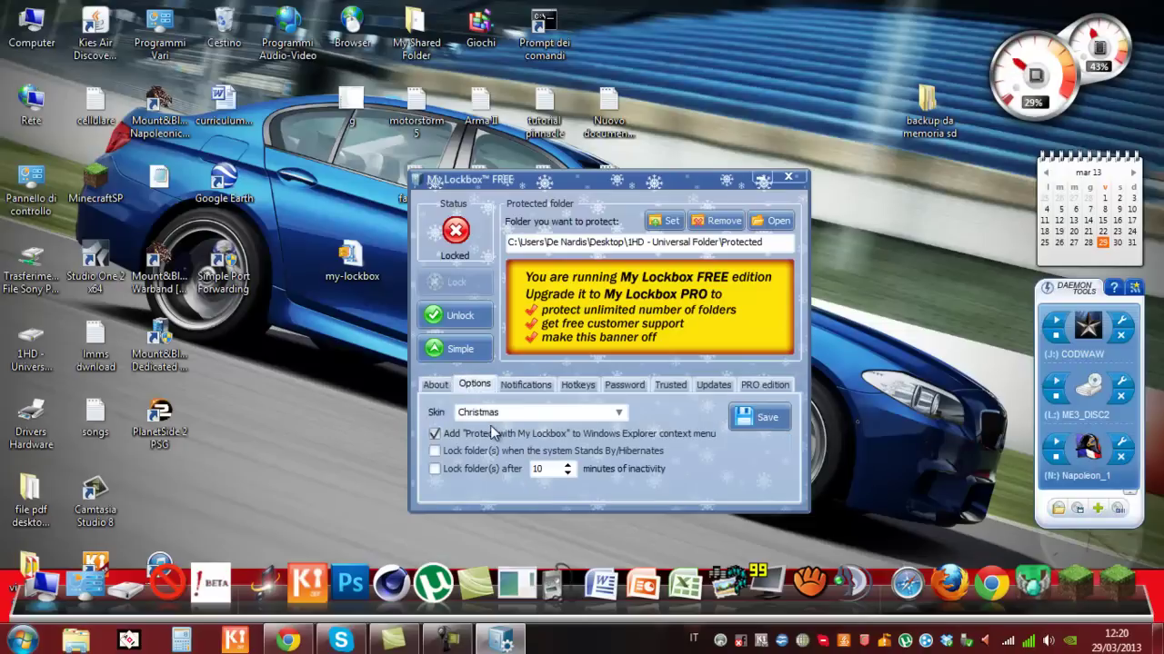
pyautogui.click(618, 413)
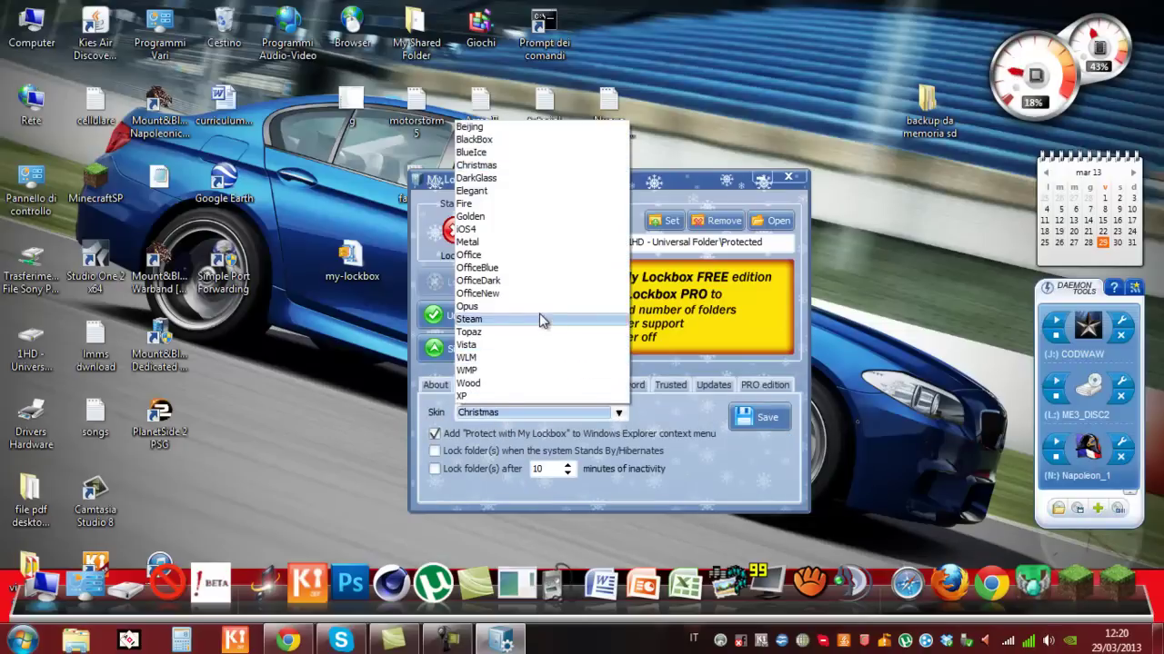
pyautogui.click(537, 282)
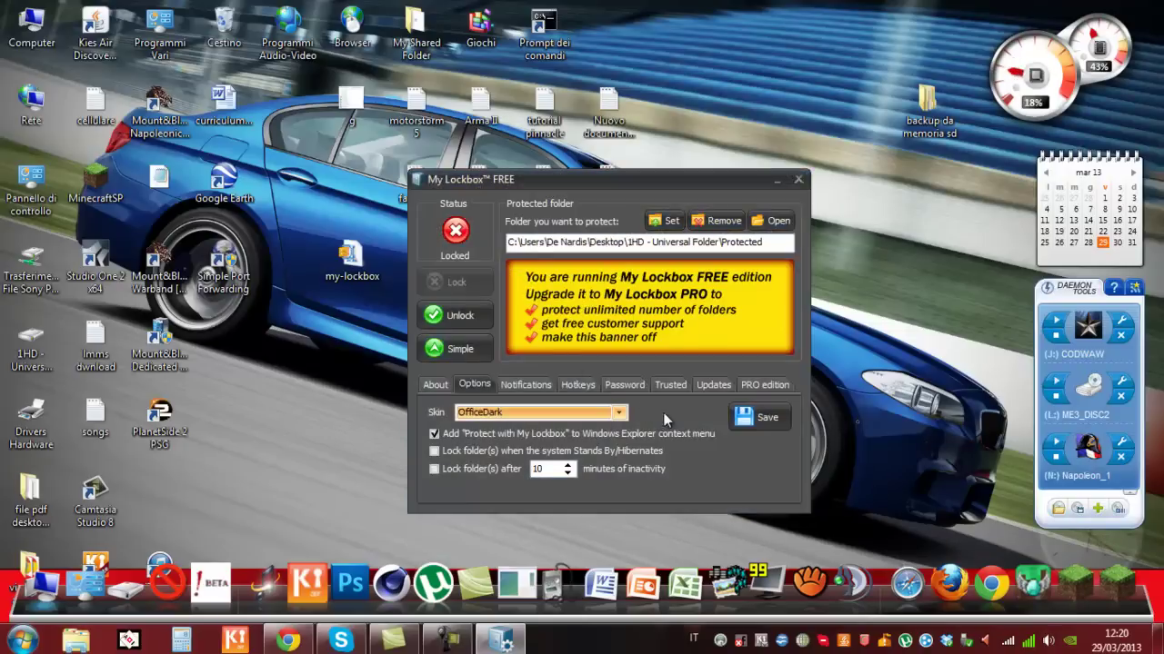
pyautogui.click(617, 414)
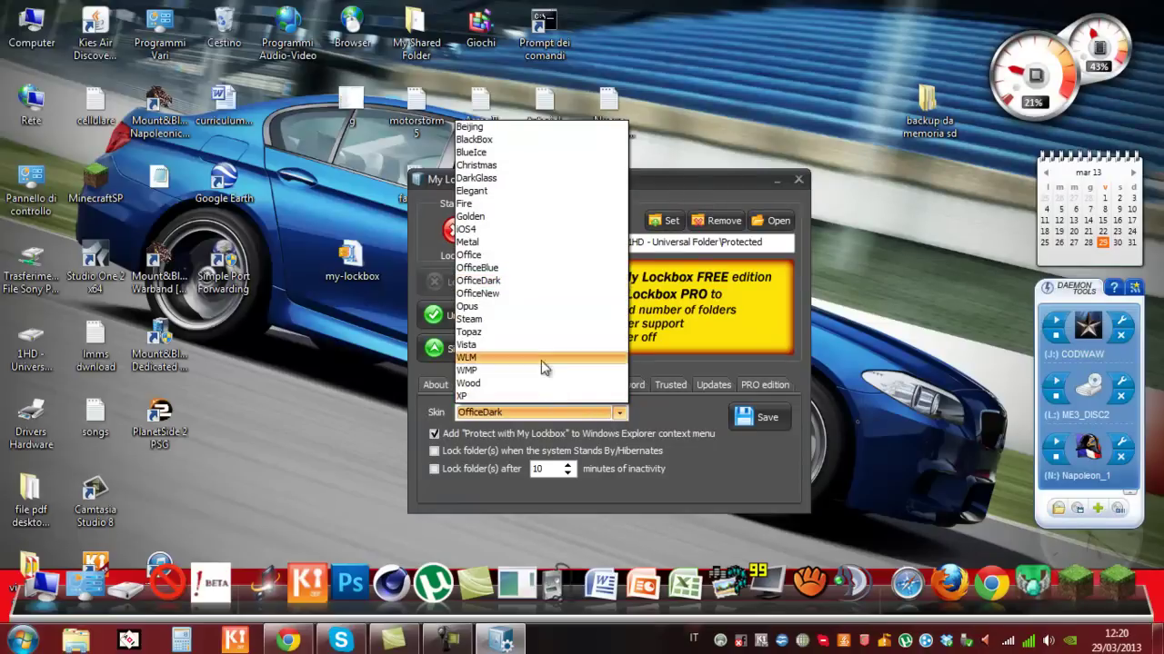
pyautogui.click(524, 383)
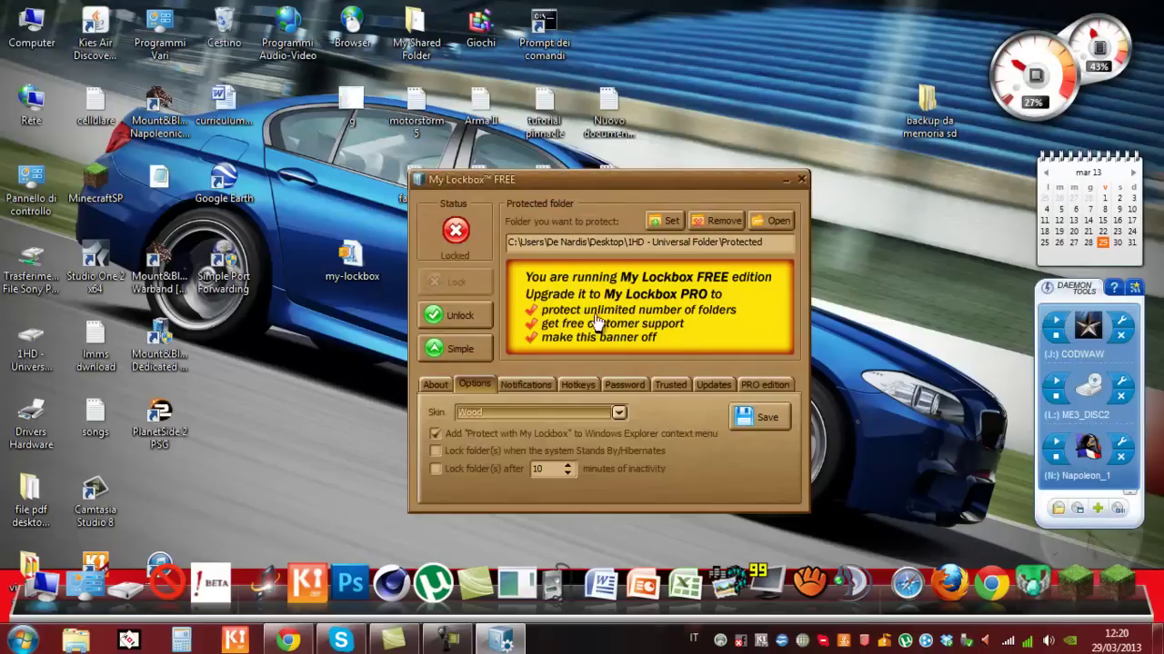
pyautogui.click(582, 412)
pyautogui.click(577, 414)
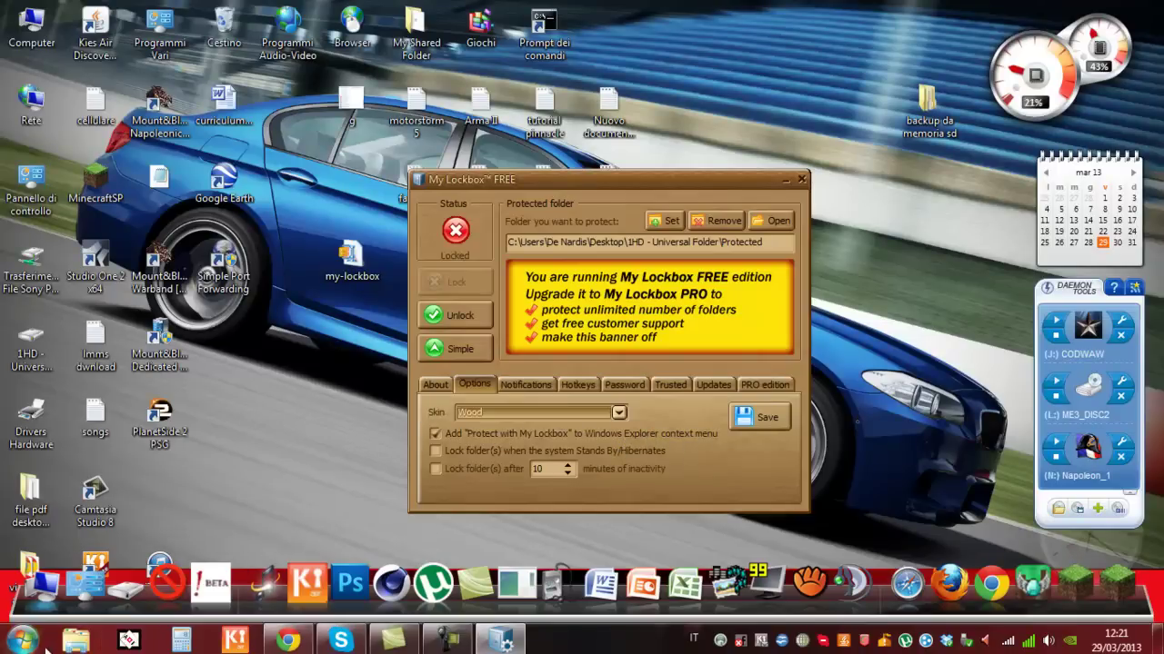
# Step: Look through the subfolders of 1HD - Universal Folder and minimize the folder window
pyautogui.click(117, 604)
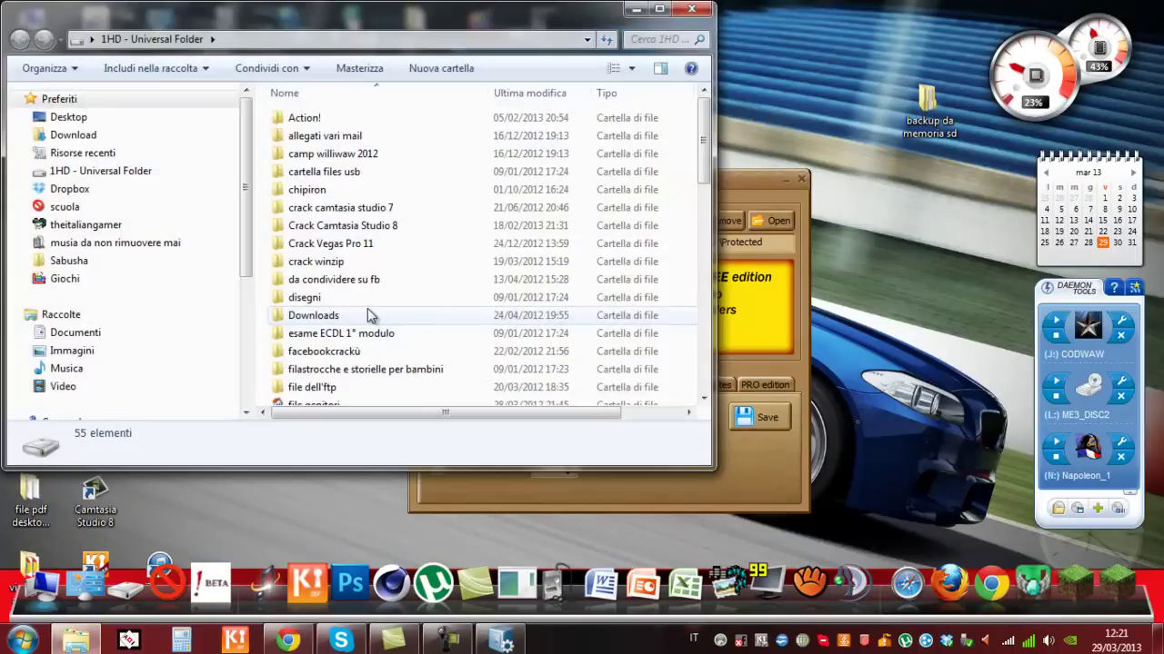
pyautogui.scroll(-1, 393, 278)
pyautogui.scroll(-2, 363, 350)
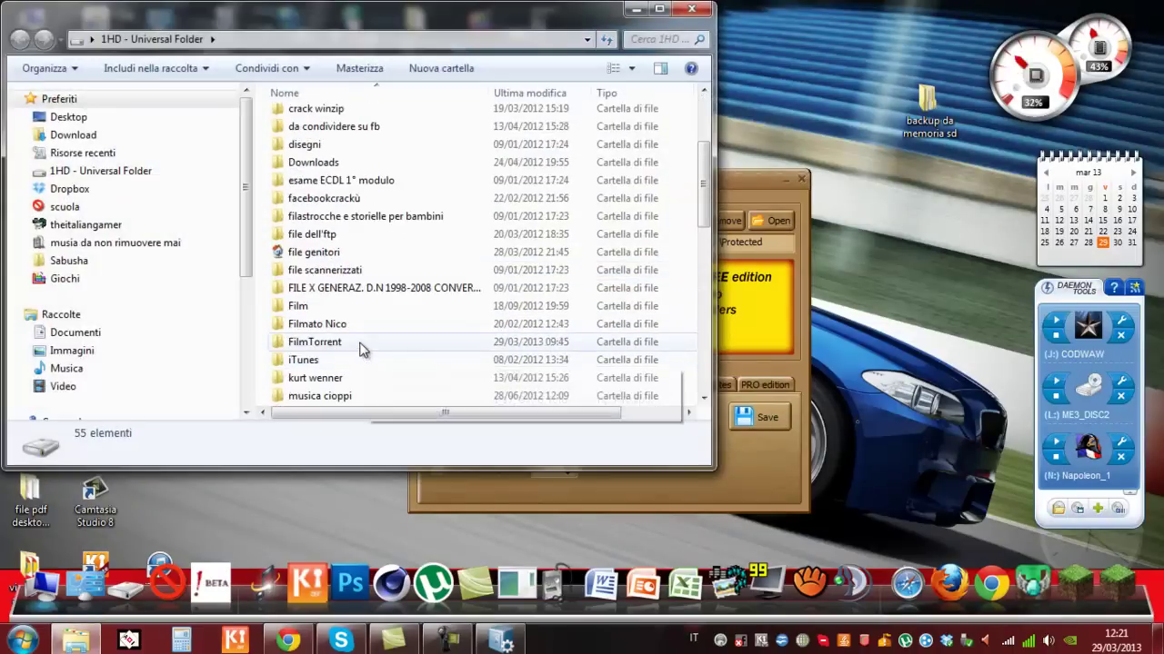
pyautogui.scroll(3, 431, 343)
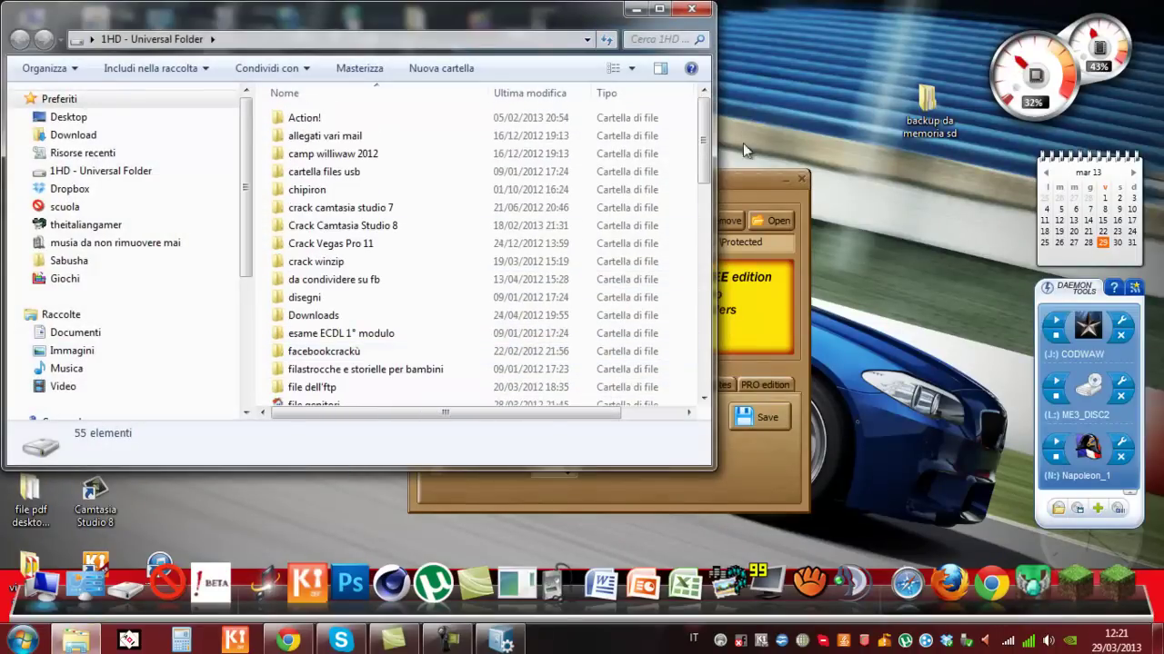
pyautogui.click(637, 10)
# Step: Move the backup da memoria sd folder closer to the other desktop icons and view its Protect with My Lockbox command without running it
pyautogui.moveTo(927, 100); pyautogui.dragTo(735, 100)
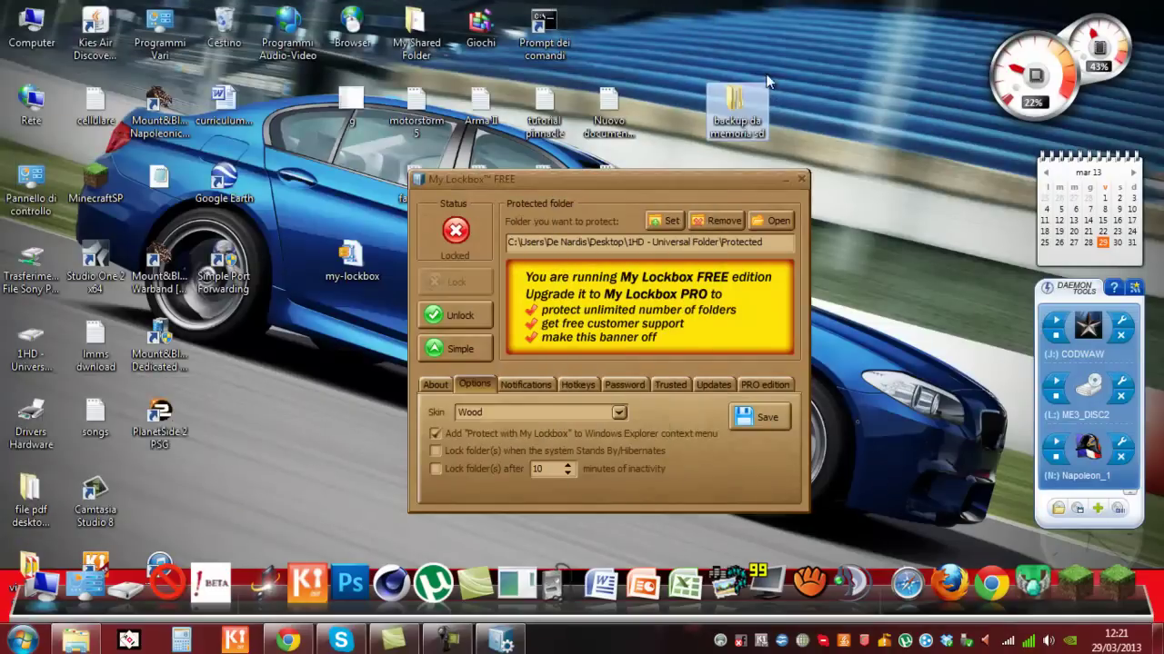
pyautogui.rightClick(744, 106)
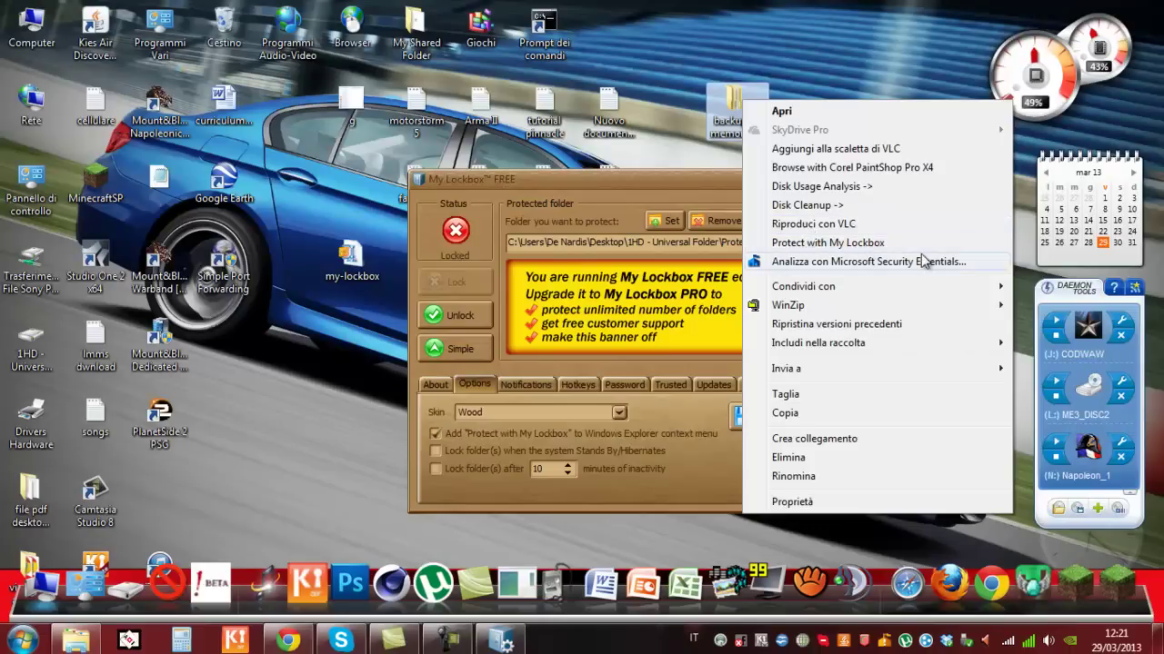
pyautogui.click(685, 130)
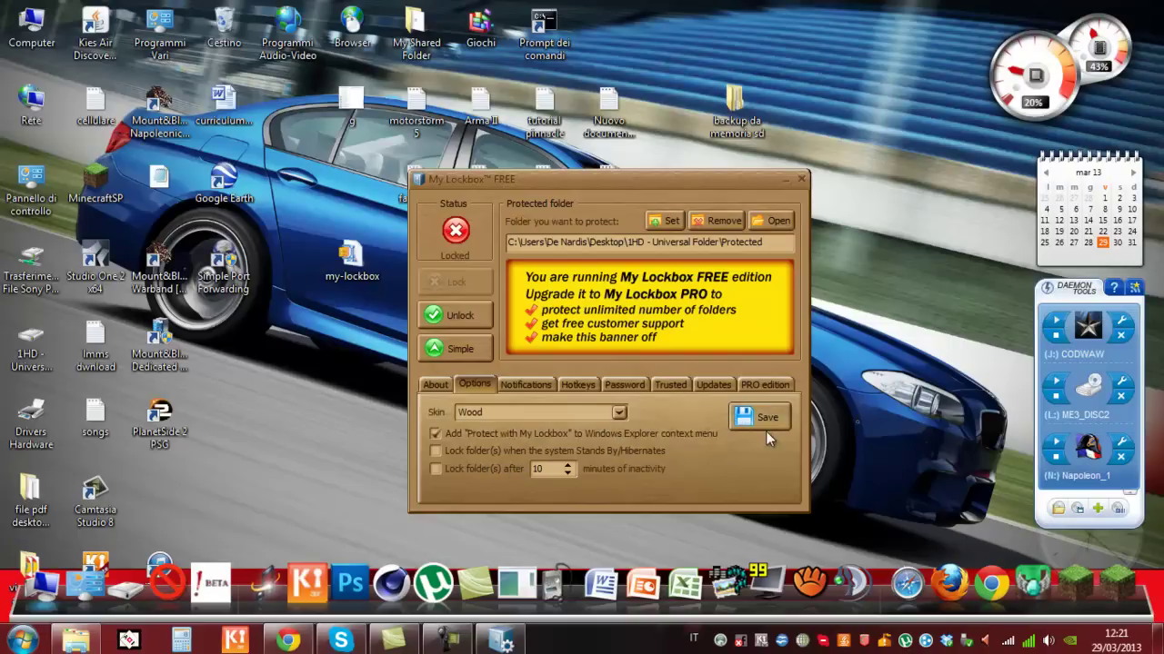
# Step: View the My Lockbox notification settings and the hotkey assignments
pyautogui.click(506, 385)
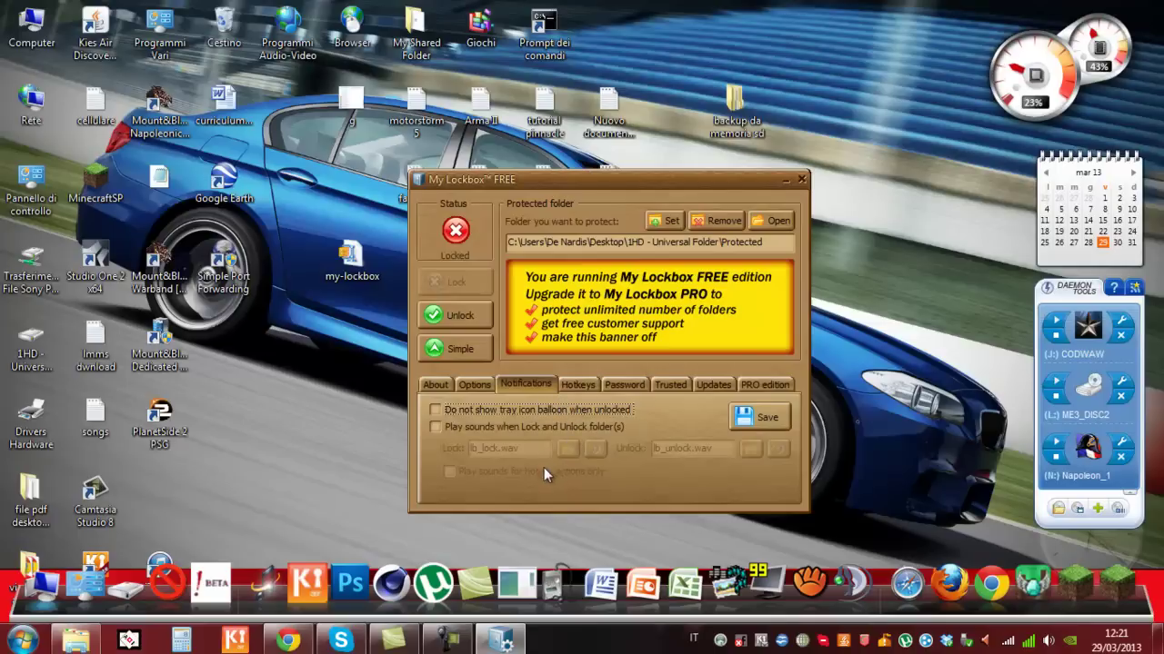
pyautogui.click(577, 385)
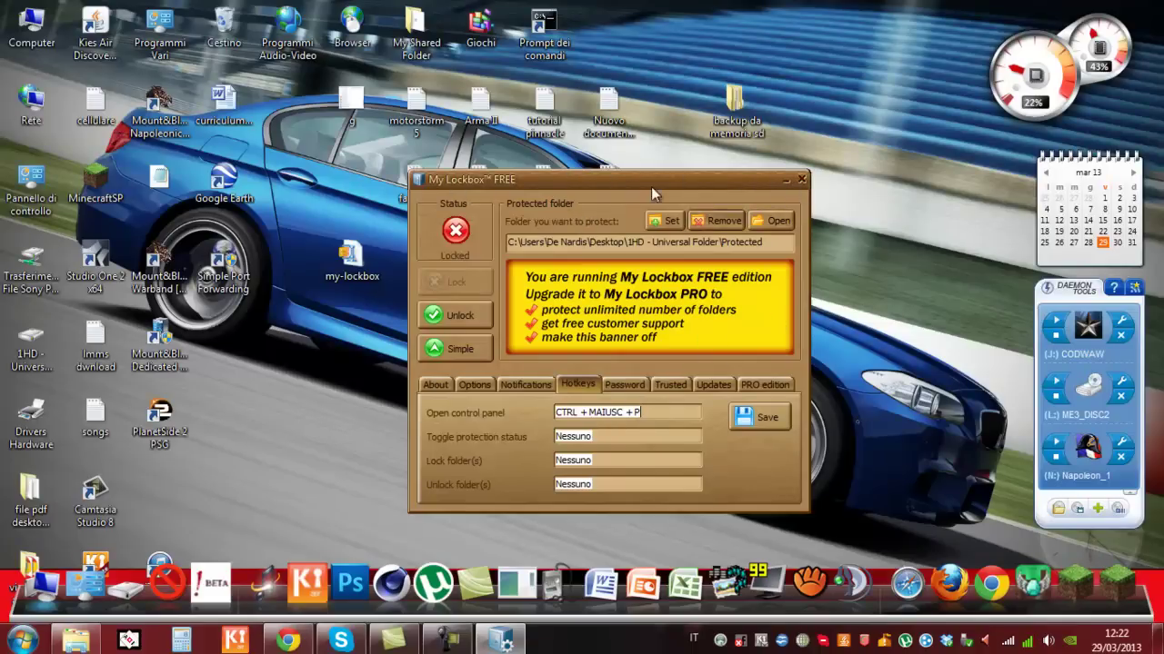
# Step: Move the My Lockbox window off the desktop shortcuts, point out the My Lockbox Control Panel shortcut, and bring the window back up
pyautogui.moveTo(651, 187); pyautogui.dragTo(694, 427)
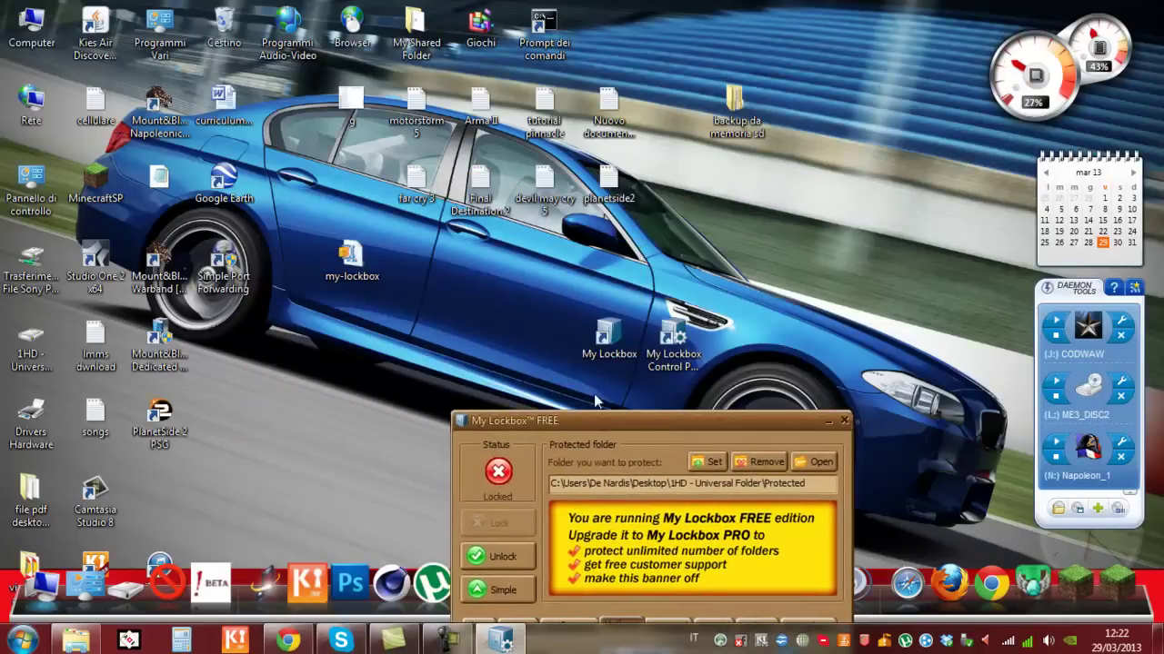
pyautogui.click(684, 338)
pyautogui.rightClick(677, 338)
pyautogui.press('Escape')
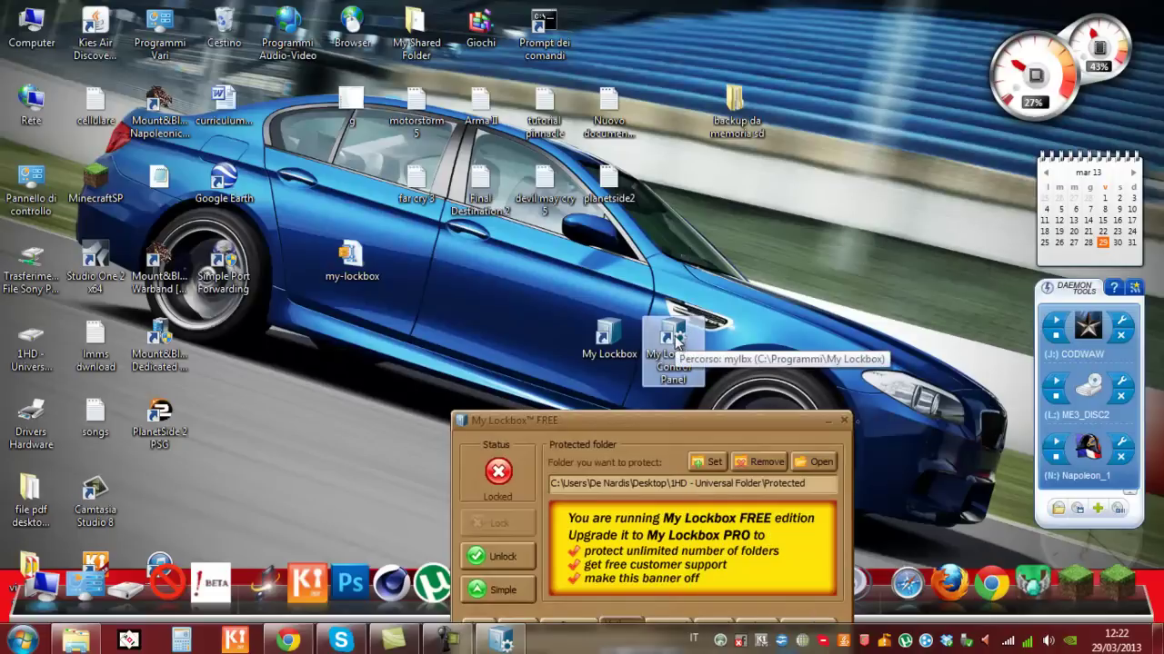
pyautogui.rightClick(672, 337)
pyautogui.click(716, 338)
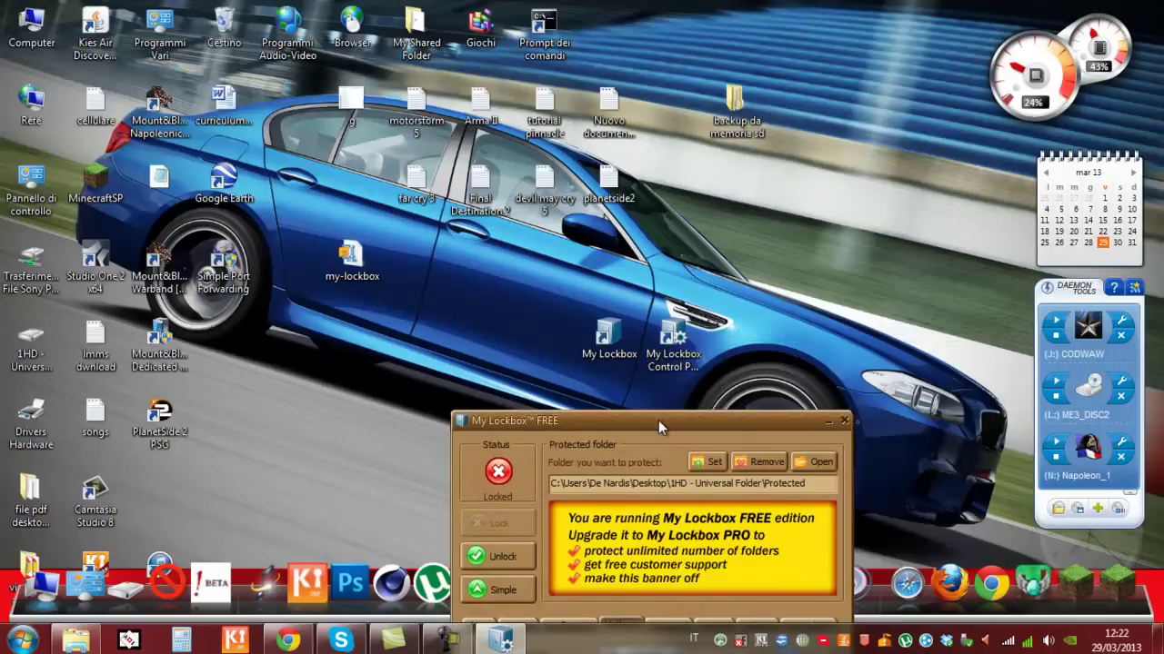
pyautogui.moveTo(658, 420); pyautogui.dragTo(535, 147)
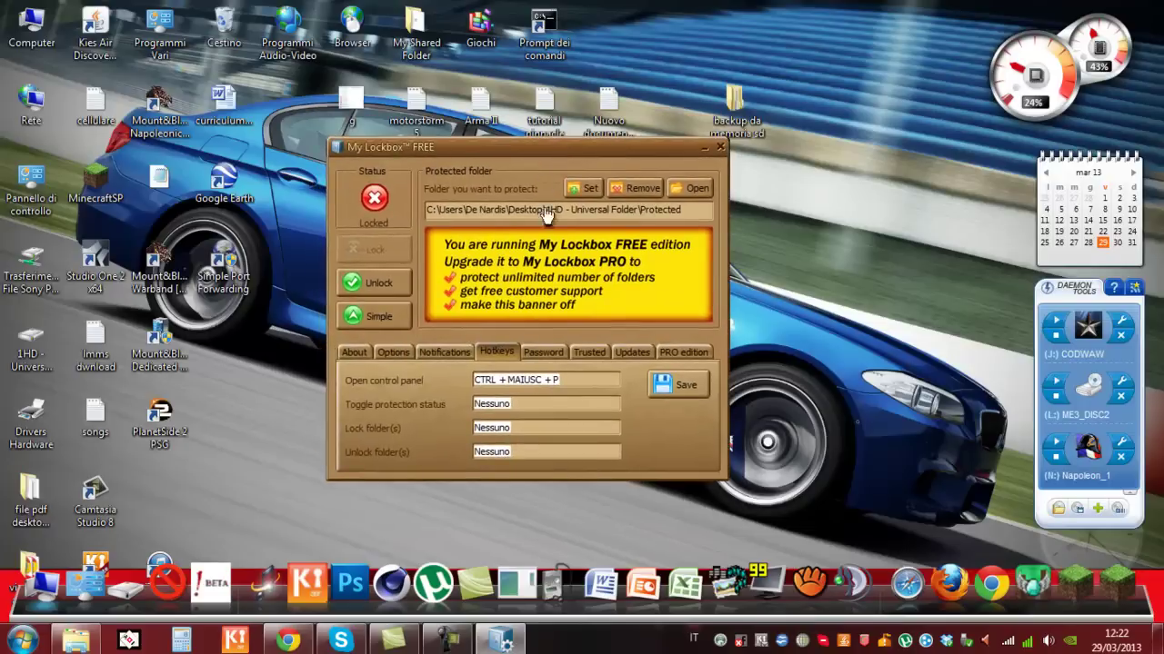
# Step: Review the password, trusted processes, updates and PRO edition settings, and close My Lockbox
pyautogui.click(542, 355)
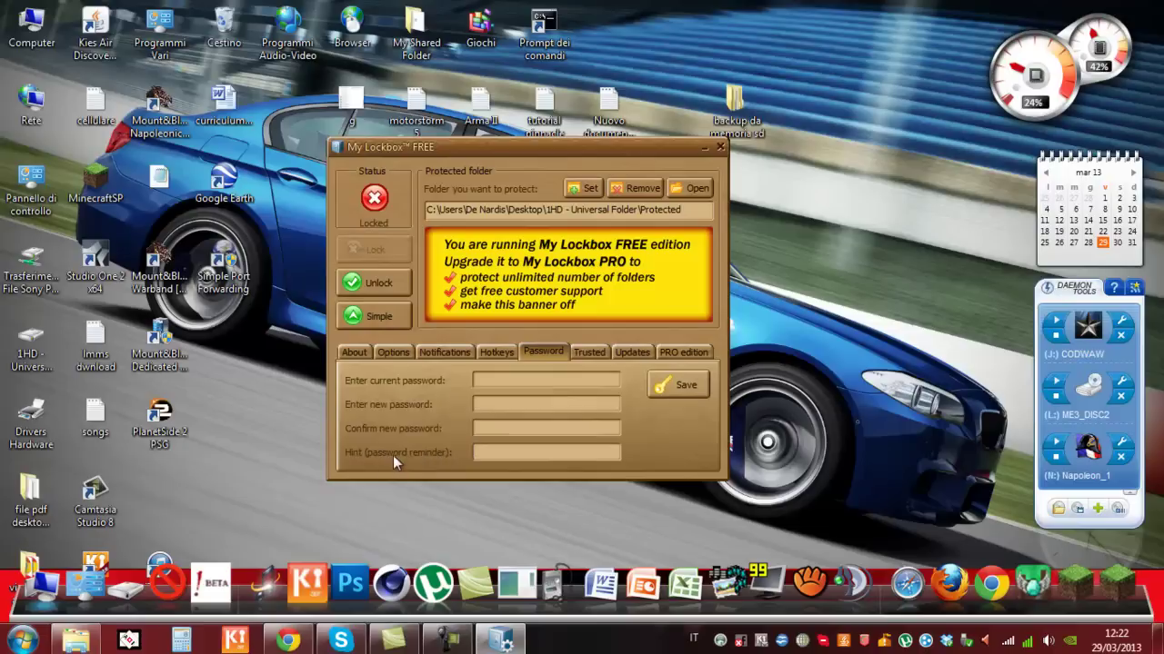
pyautogui.click(595, 353)
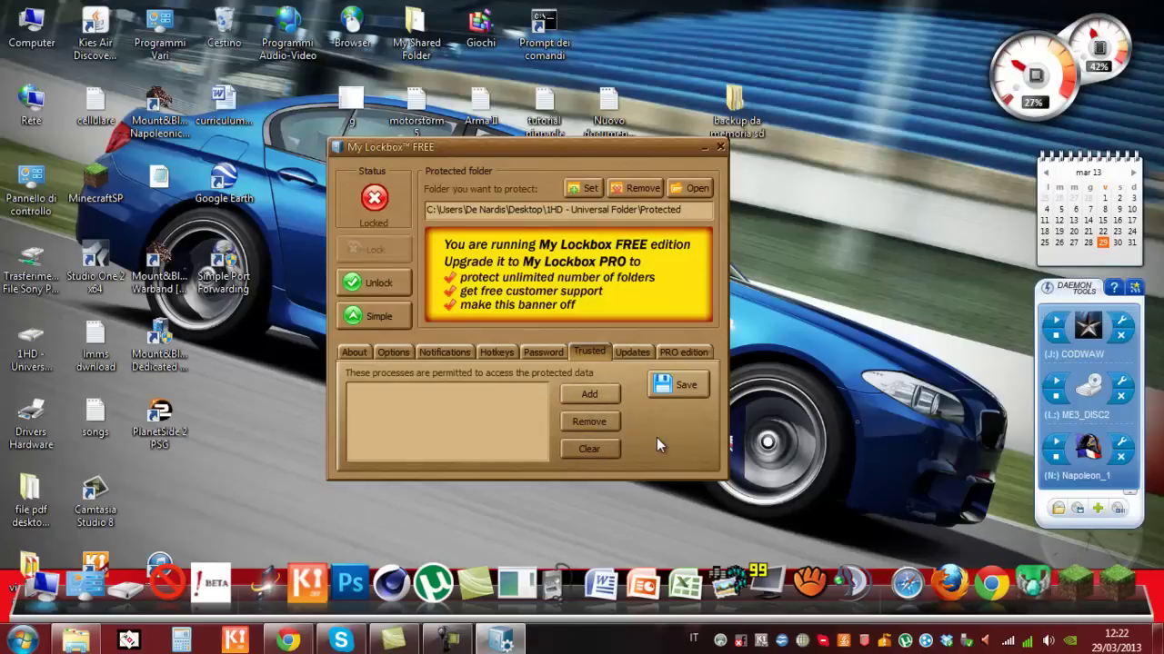
pyautogui.click(630, 350)
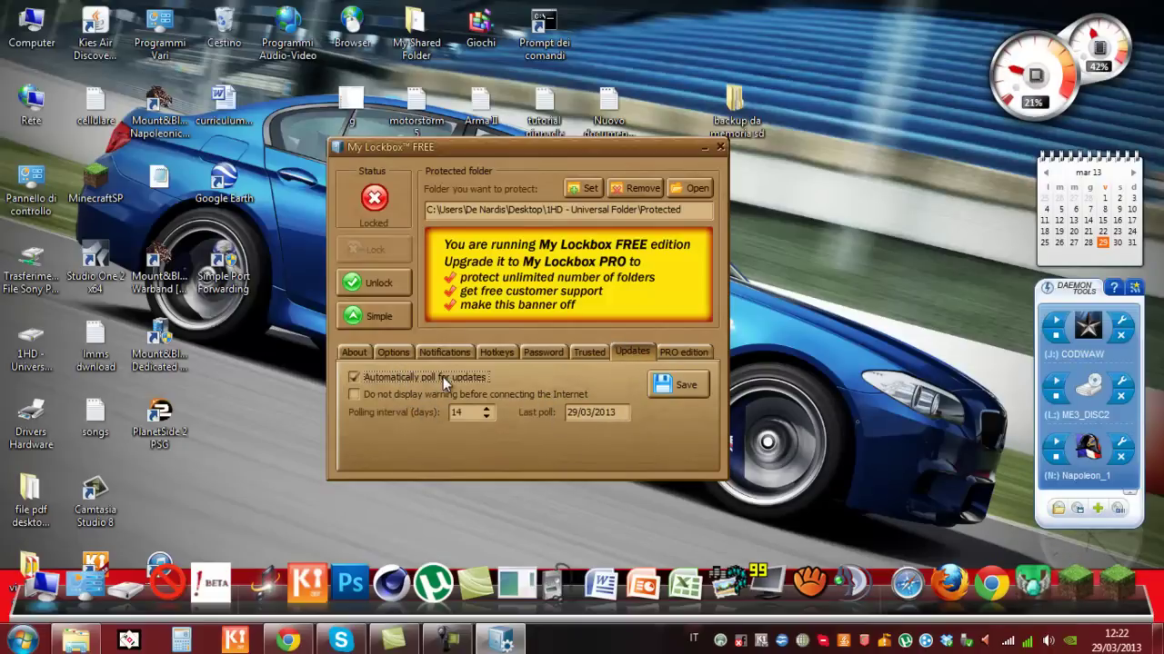
pyautogui.click(679, 351)
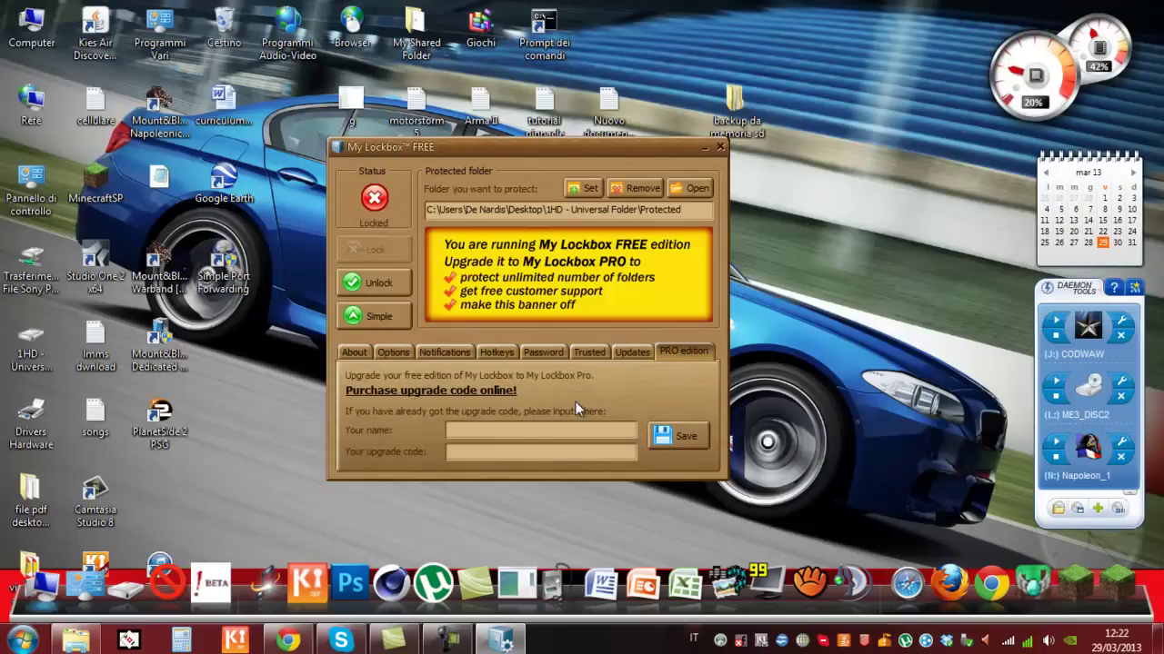
pyautogui.click(720, 146)
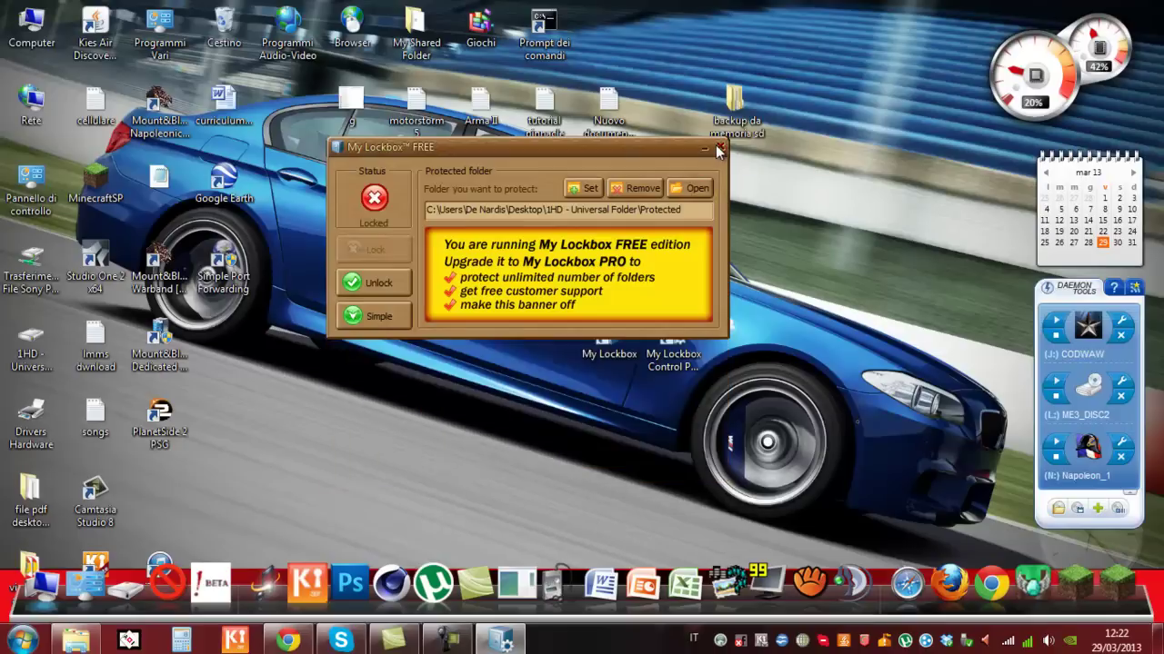
# Step: Run the My Lockbox shortcut as administrator, enter the lockbox password to open the Protected folder, and close the folder window
pyautogui.rightClick(653, 344)
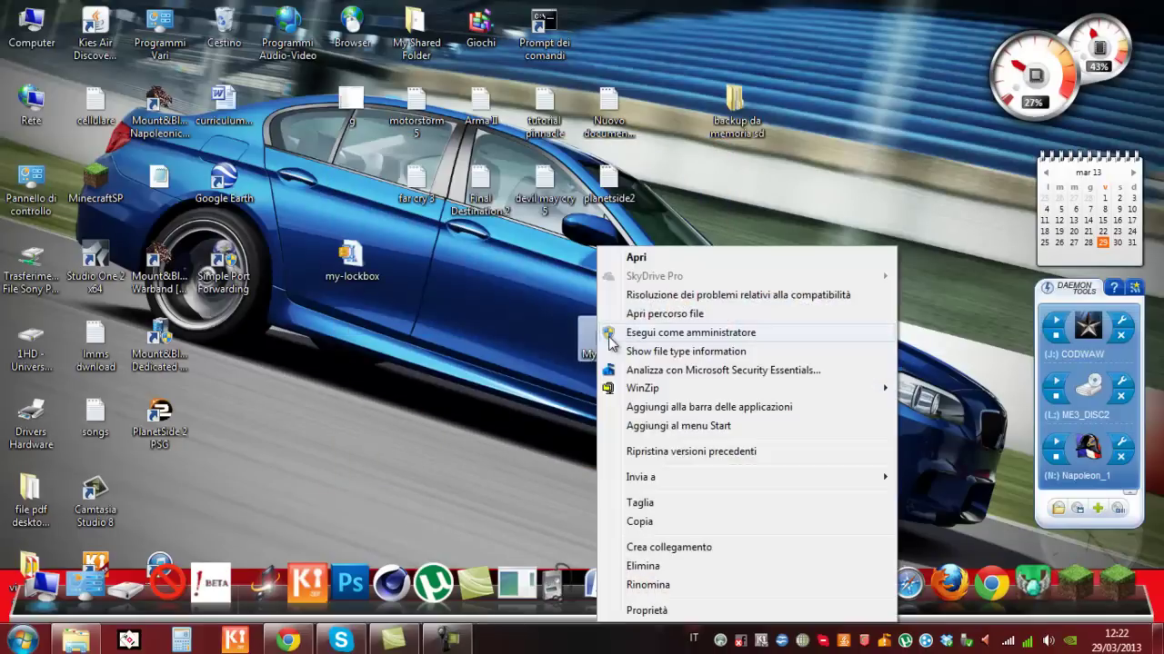
pyautogui.click(650, 333)
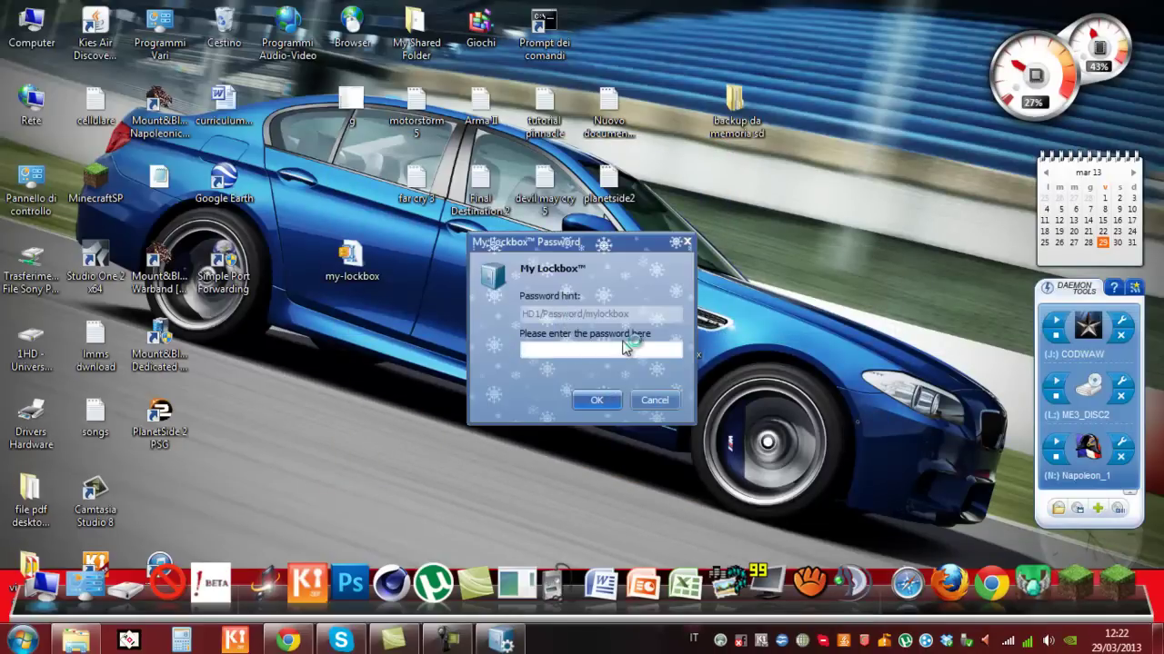
pyautogui.write('•••••••••')
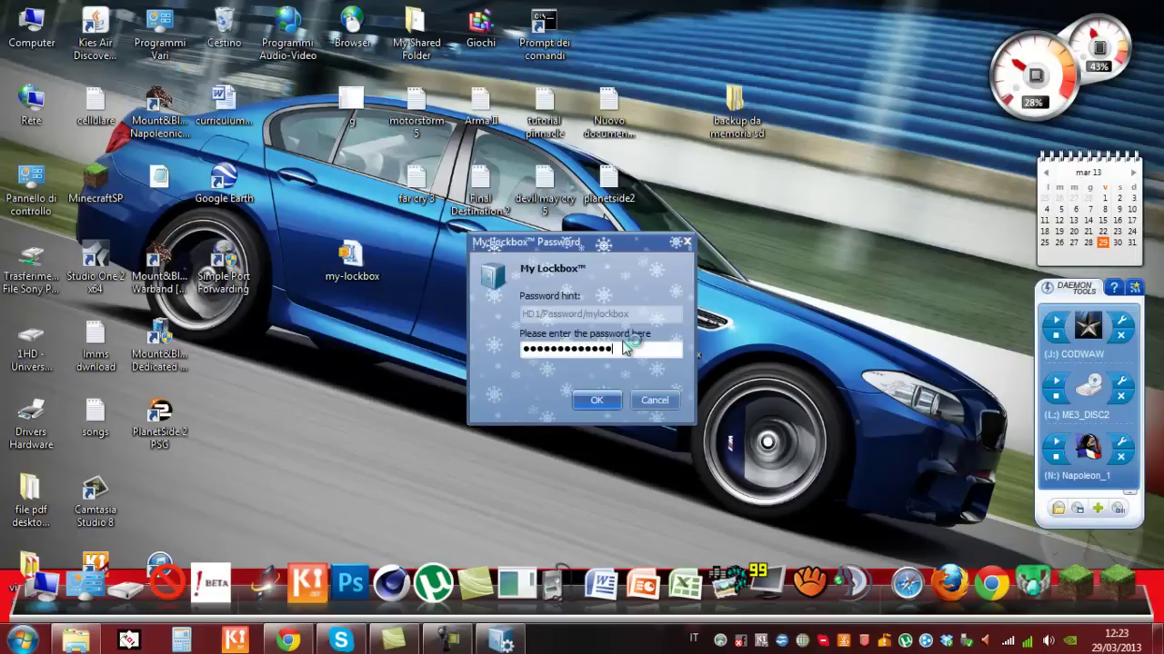
pyautogui.press('Return')
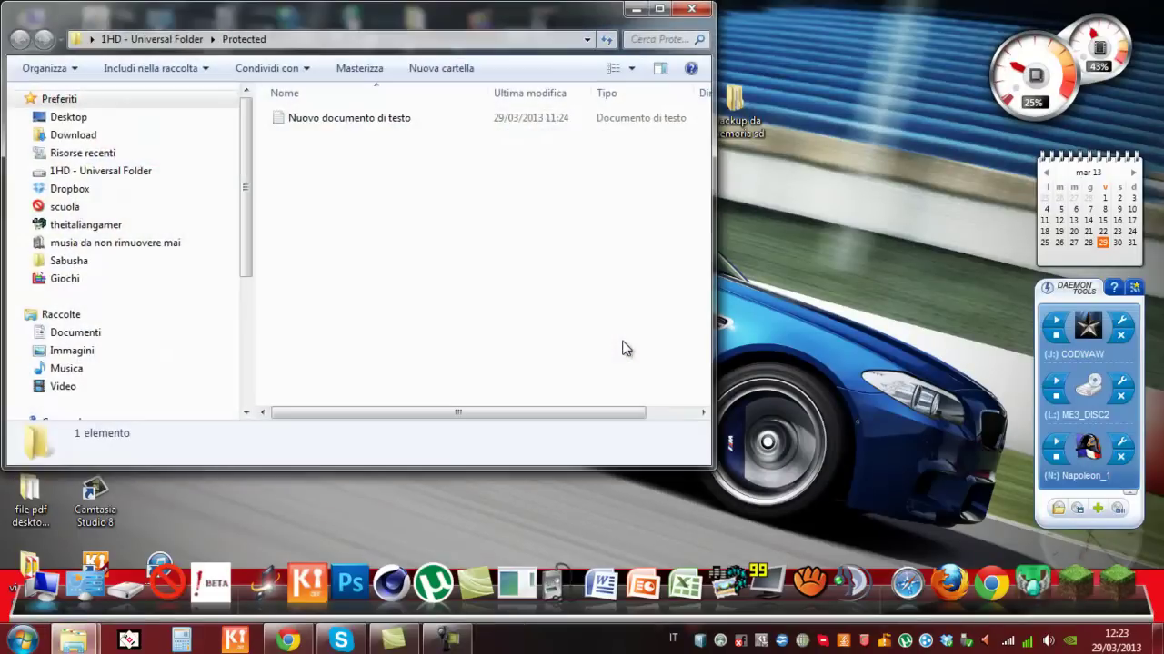
pyautogui.click(690, 9)
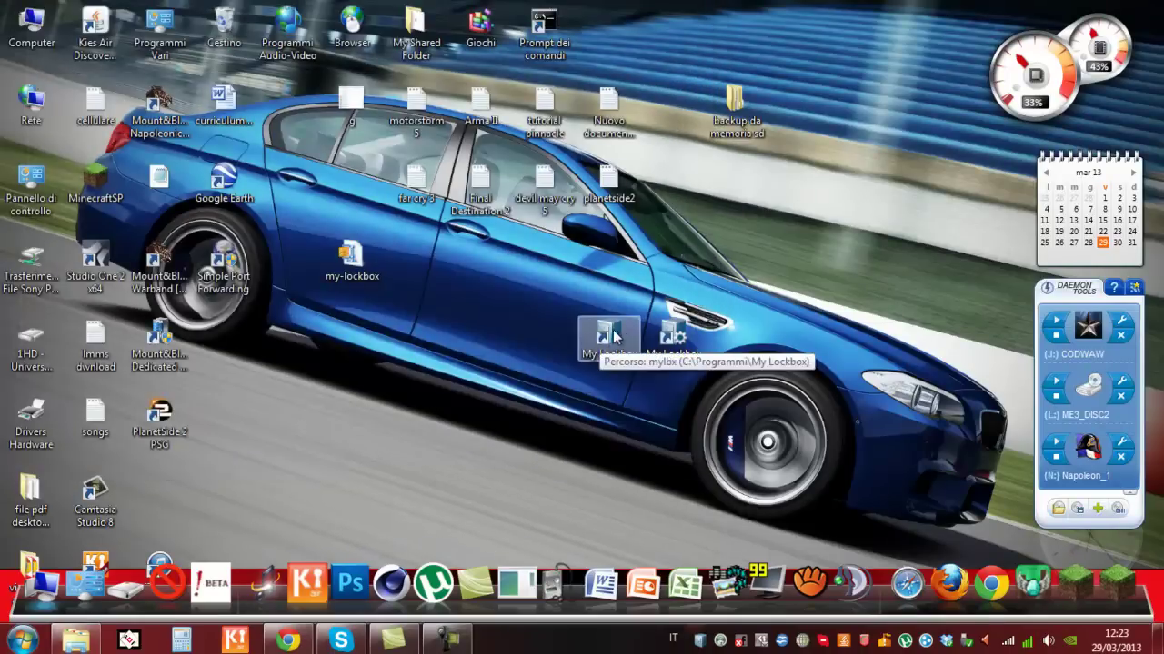
# Step: Run My Lockbox Control Panel as administrator and enter the lockbox password to open it
pyautogui.rightClick(661, 338)
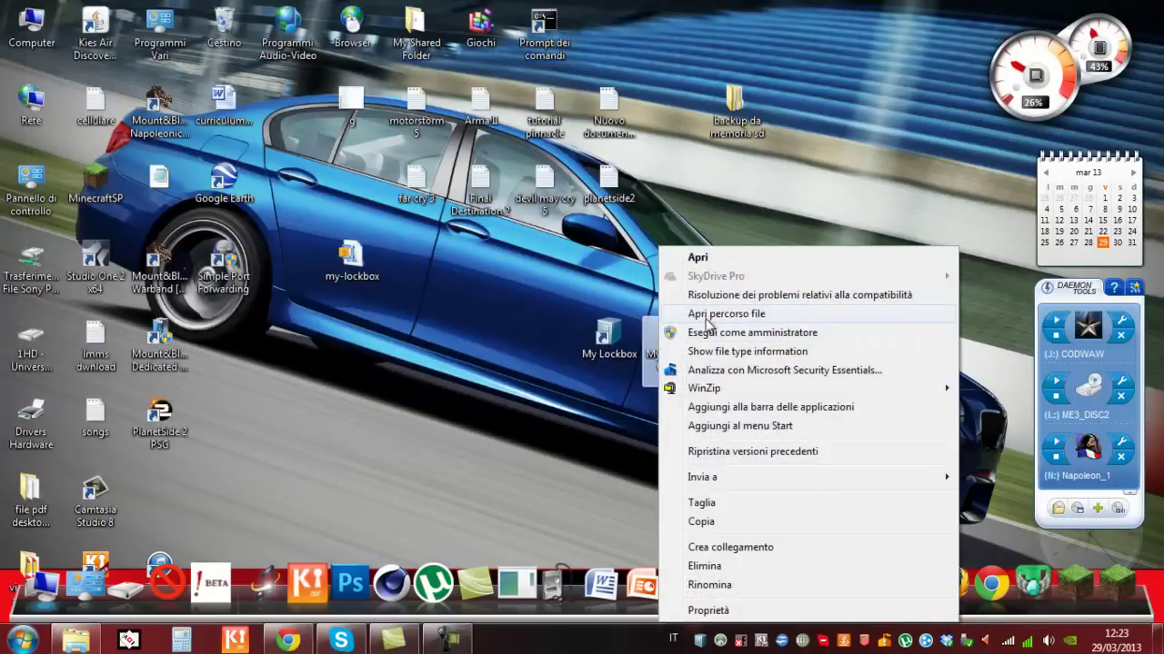
pyautogui.click(708, 334)
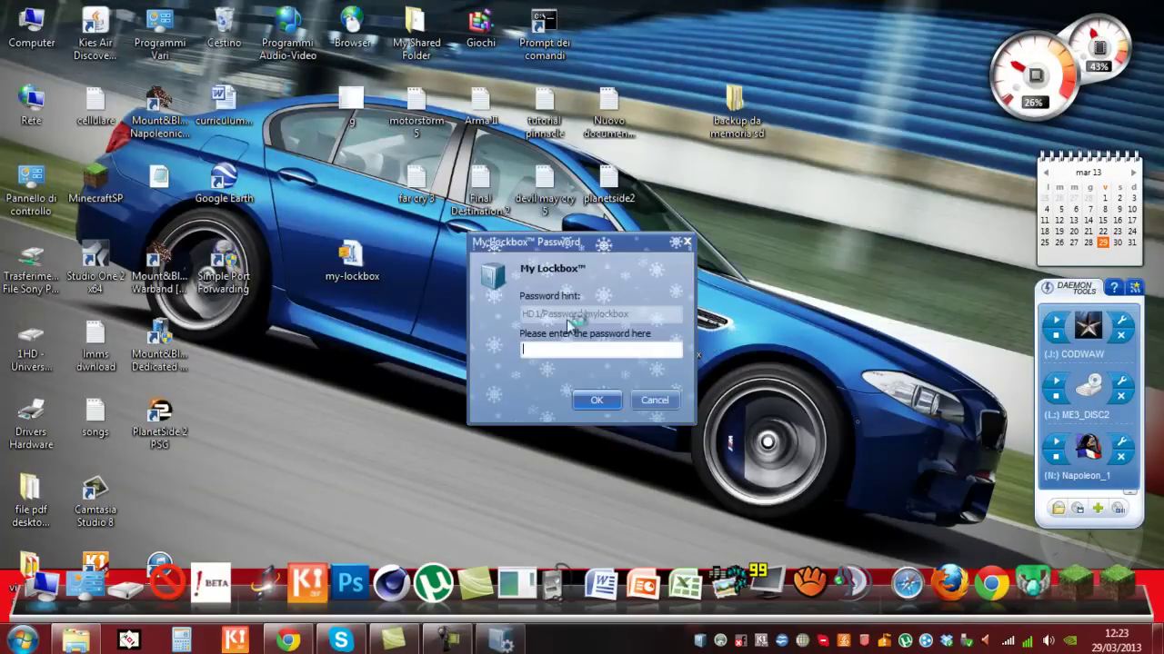
pyautogui.write('••••••')
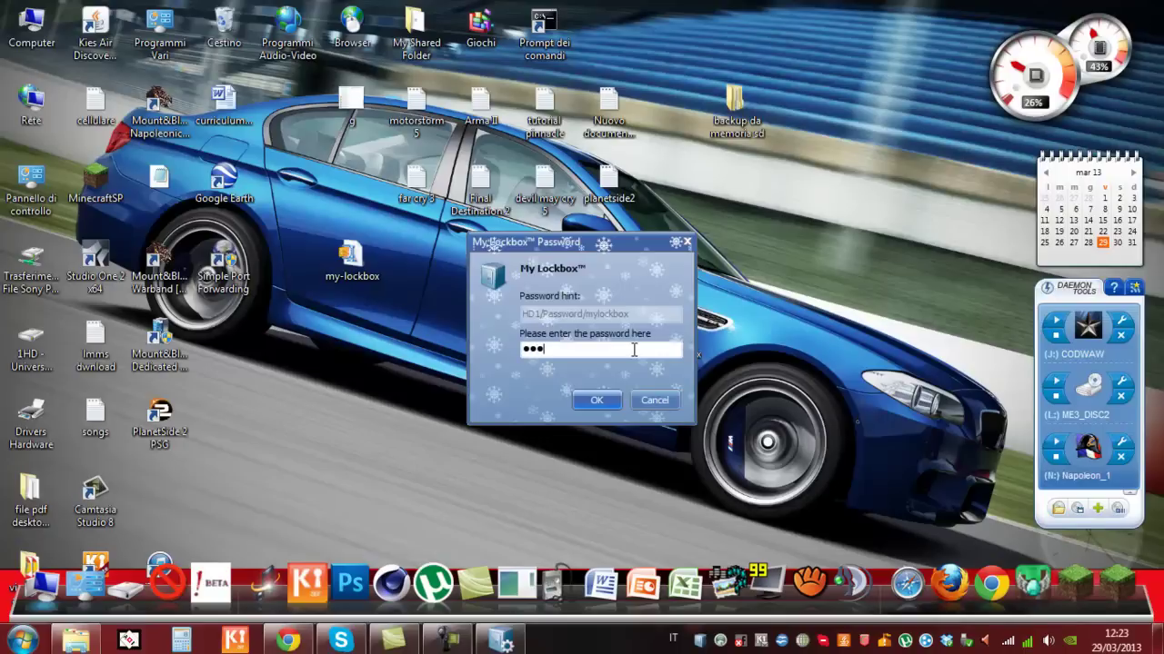
pyautogui.write('••••••••')
pyautogui.press('Return')
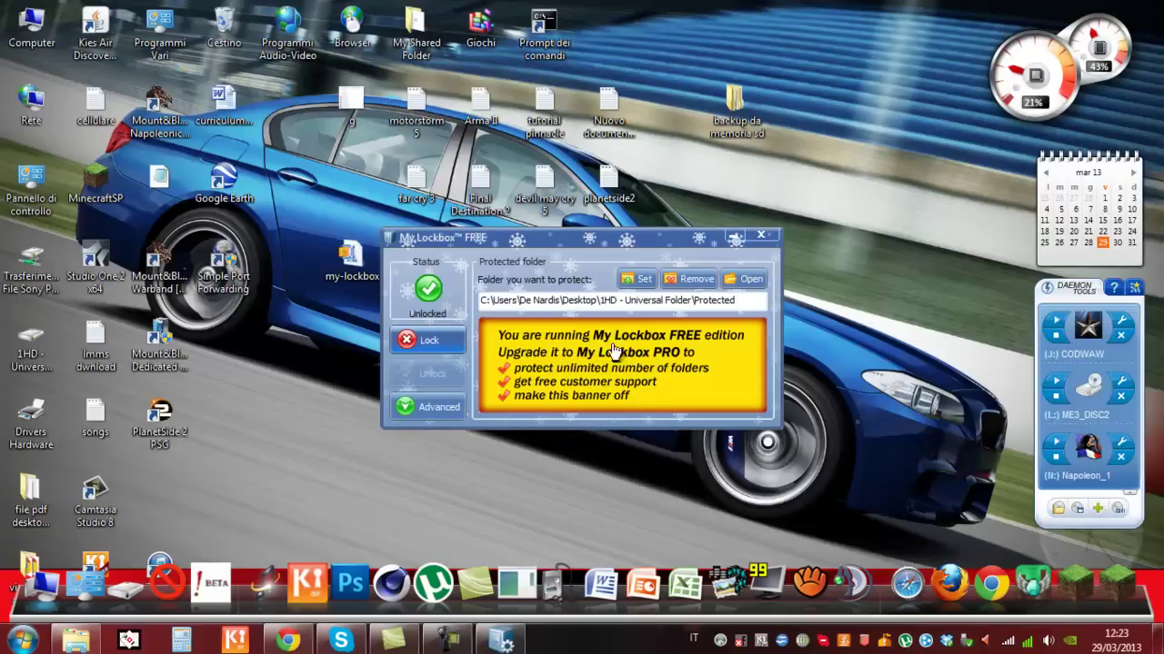
# Step: Lock the Protected folder again and close the My Lockbox control panel
pyautogui.click(445, 347)
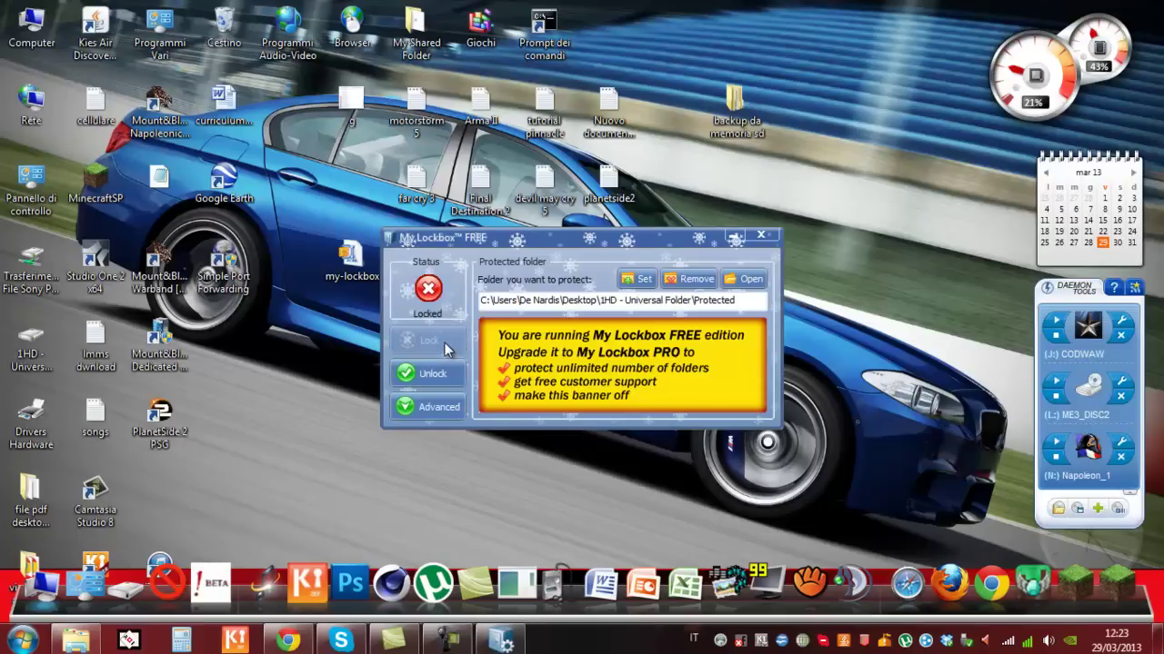
pyautogui.click(766, 240)
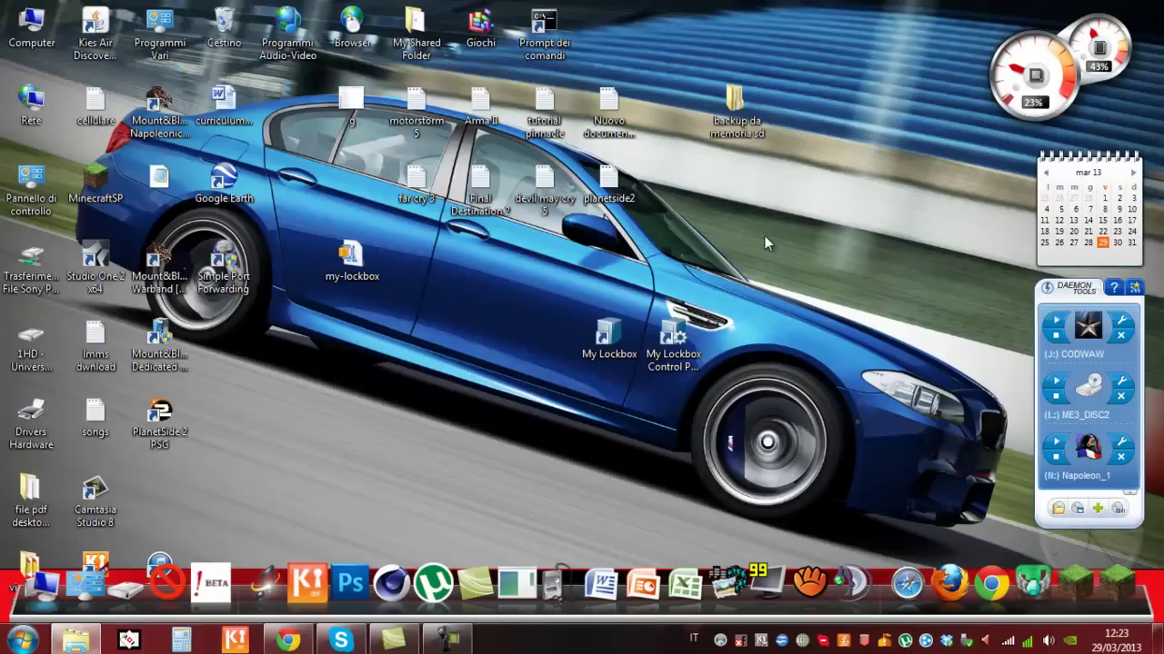
# Step: Refresh the 1HD - Universal Folder listing, check it for the Protected folder, and close the folder window
pyautogui.click(78, 646)
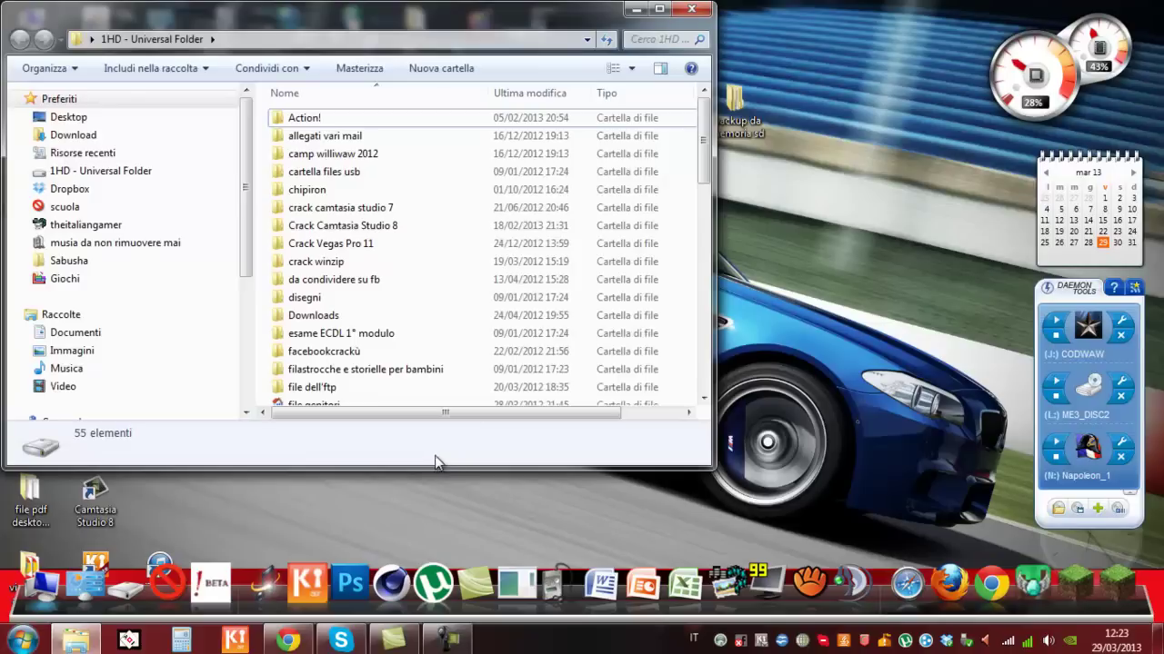
pyautogui.rightClick(261, 280)
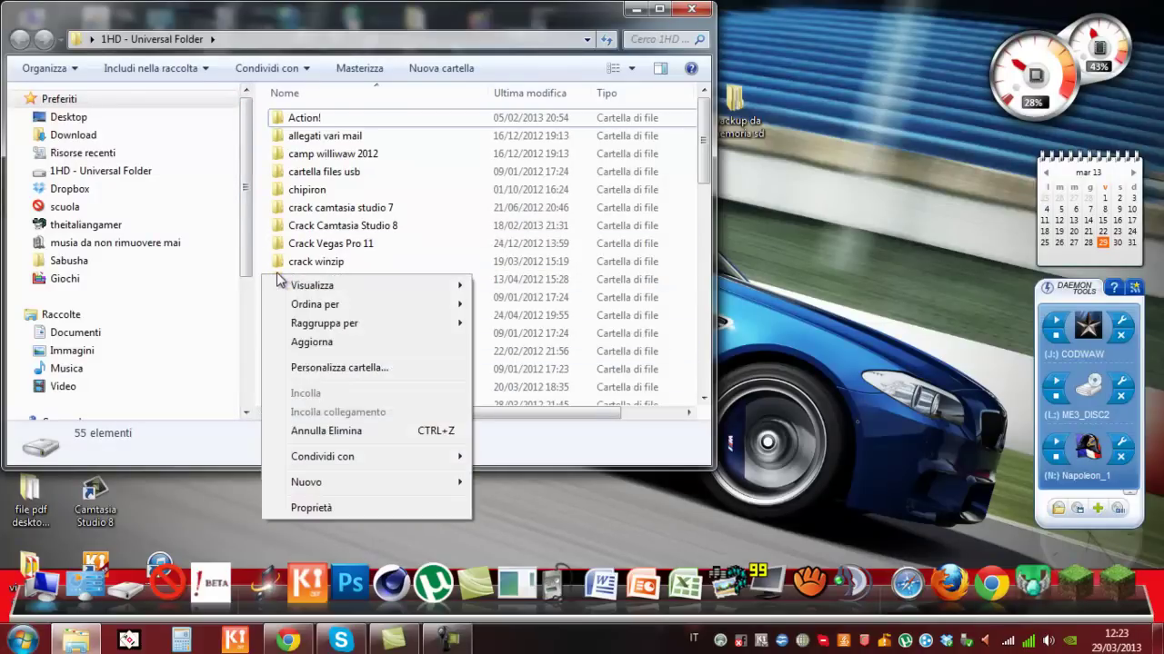
pyautogui.click(300, 339)
pyautogui.moveTo(706, 138); pyautogui.dragTo(702, 246)
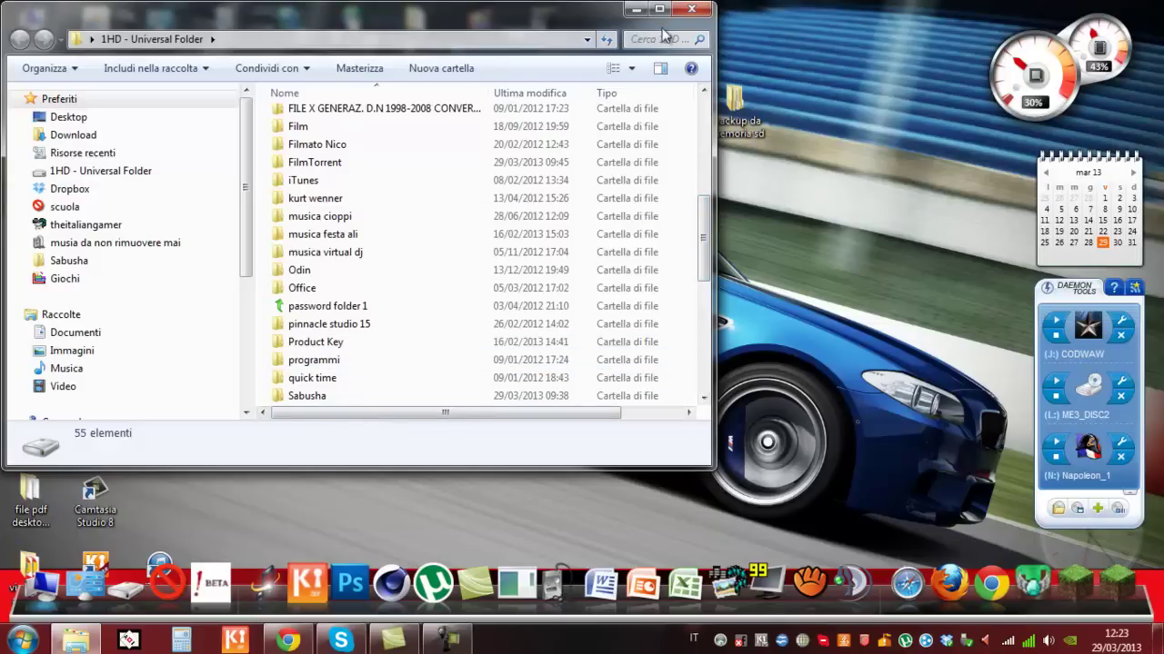
pyautogui.click(692, 9)
# Step: Switch to Chrome to show the My Lockbox download page on forumer.it
pyautogui.click(279, 645)
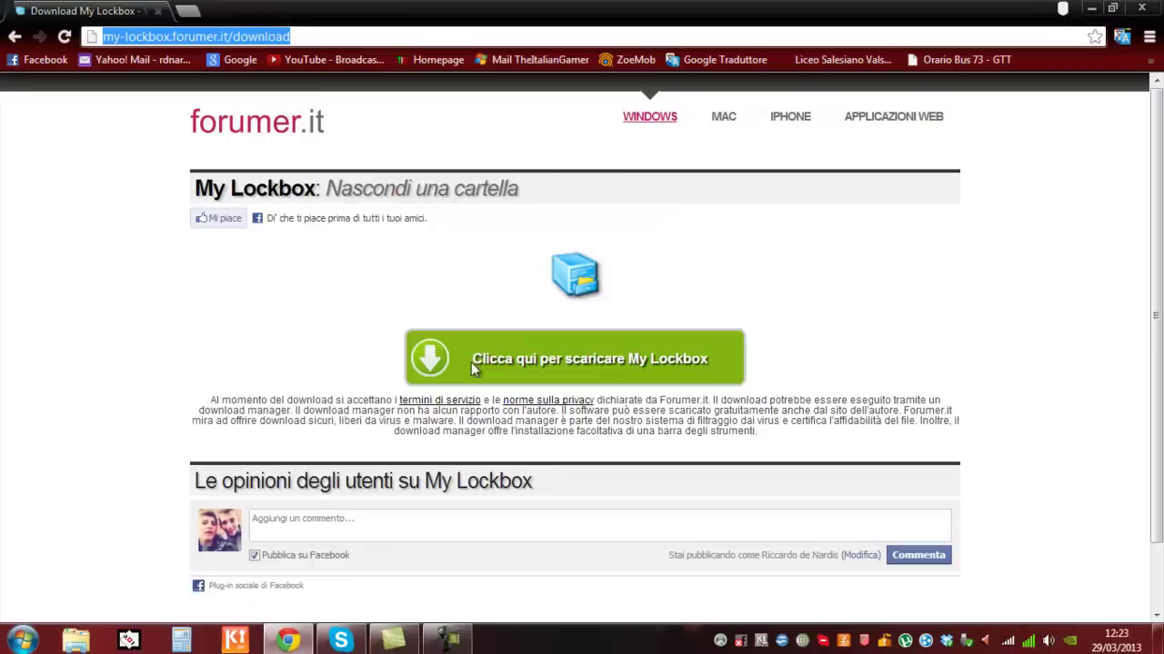